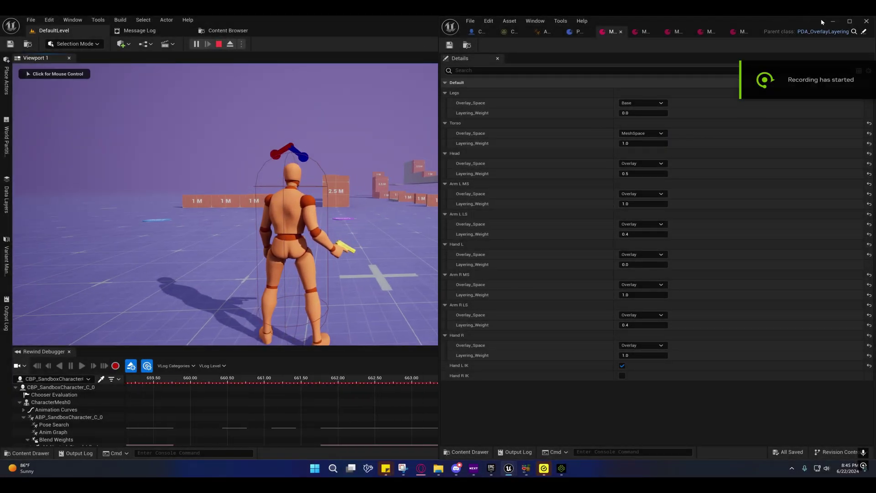
Minimize the overlay layering asset window and test the armed character's movement in the running level
click(833, 21)
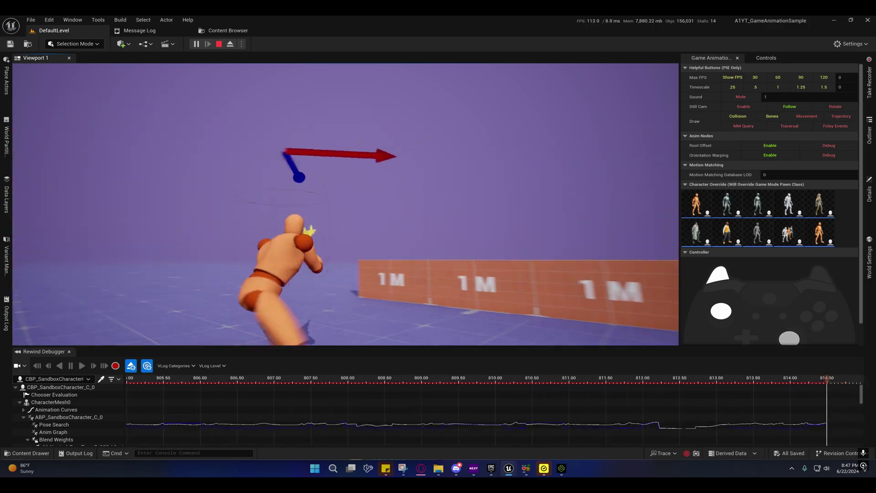
key(shift+F1)
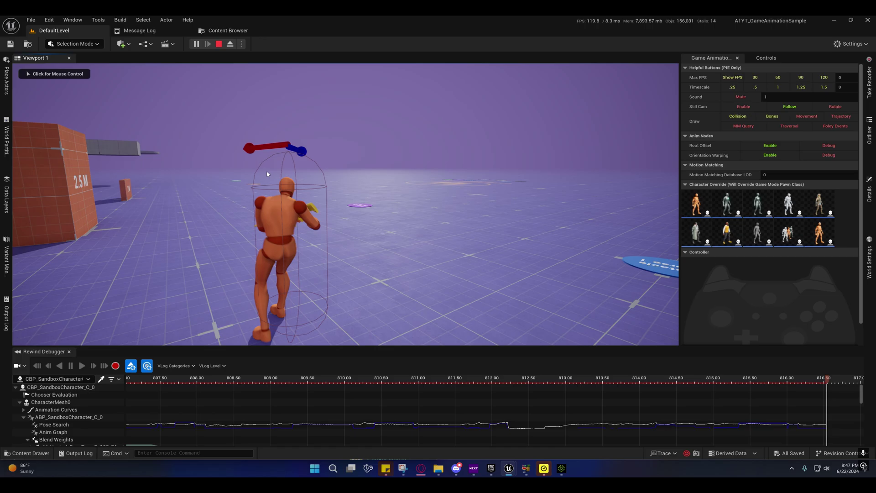
Bring back the asset editor, open ABP_SandboxCharacter, and inspect the default value of the AO max angle threshold variable
mouse_move(507, 472)
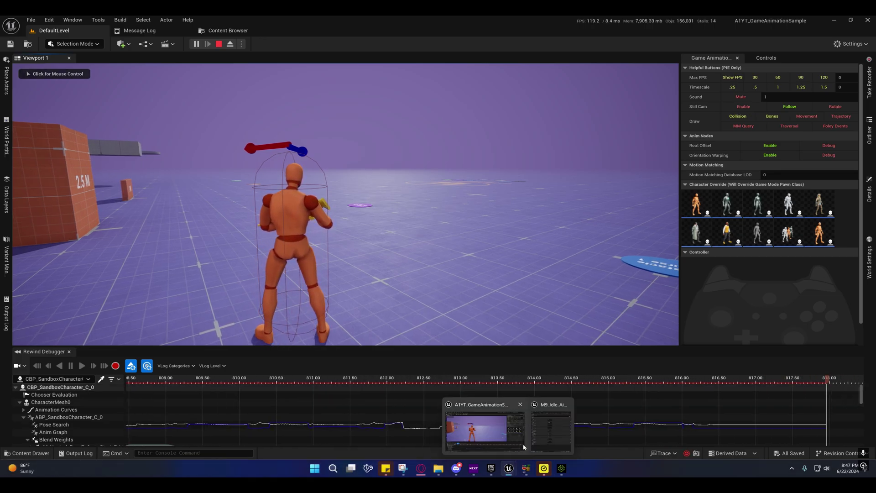
click(547, 425)
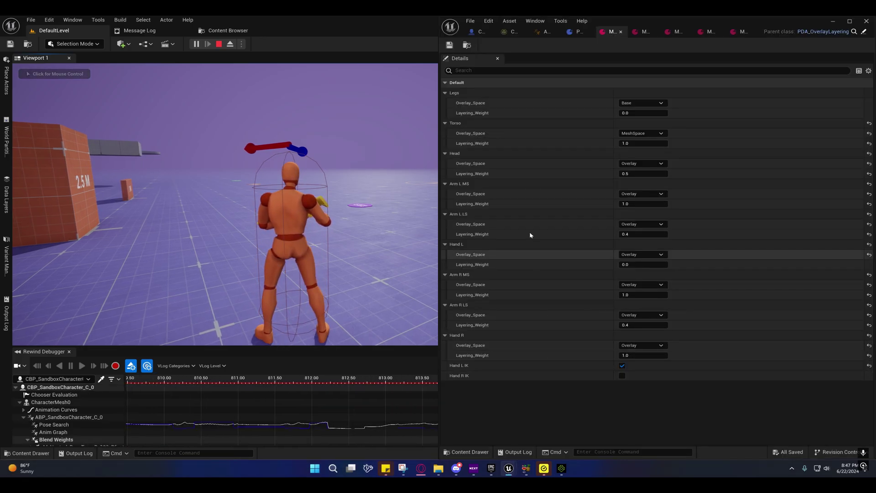
click(546, 32)
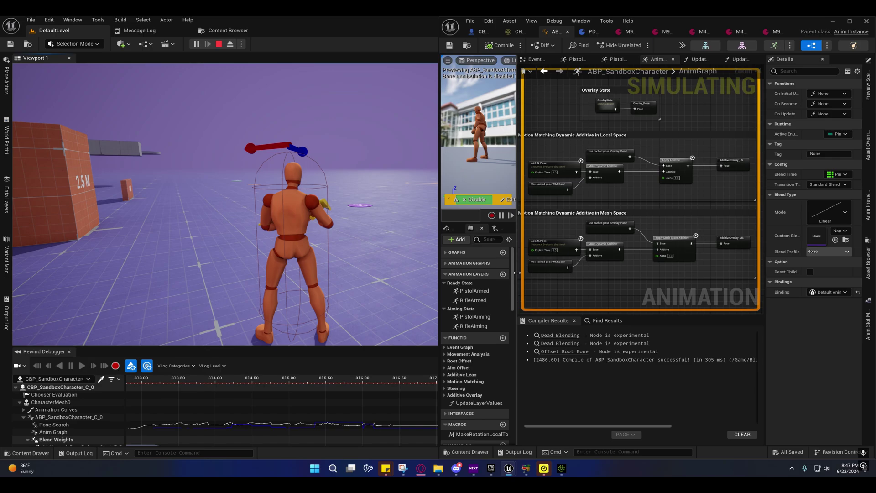
scroll(479, 283, down, 15)
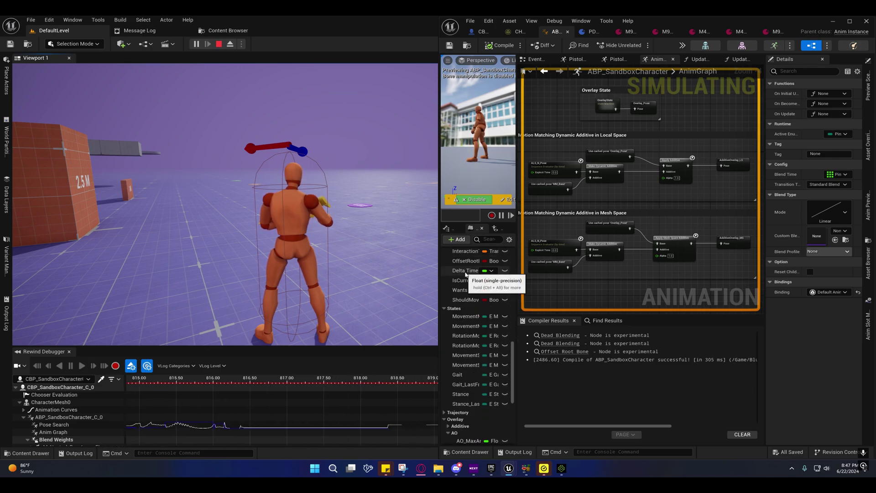
scroll(465, 274, down, 5)
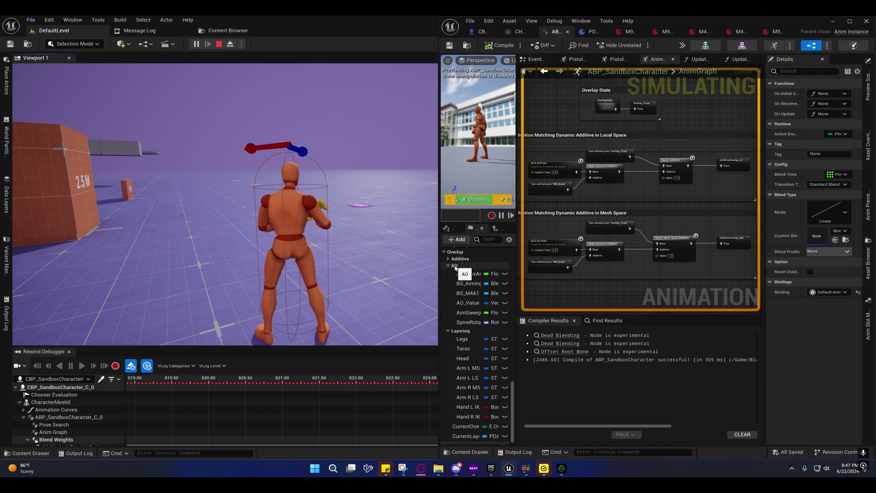
click(469, 274)
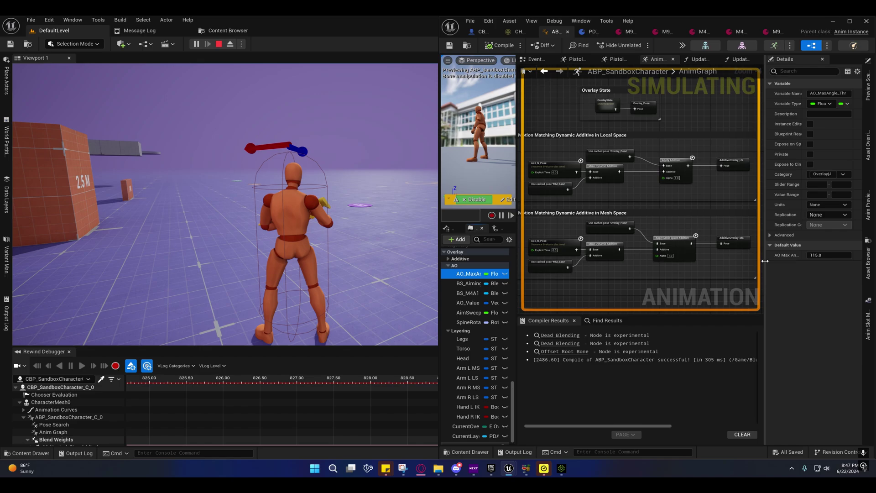
drag(770, 264, 816, 258)
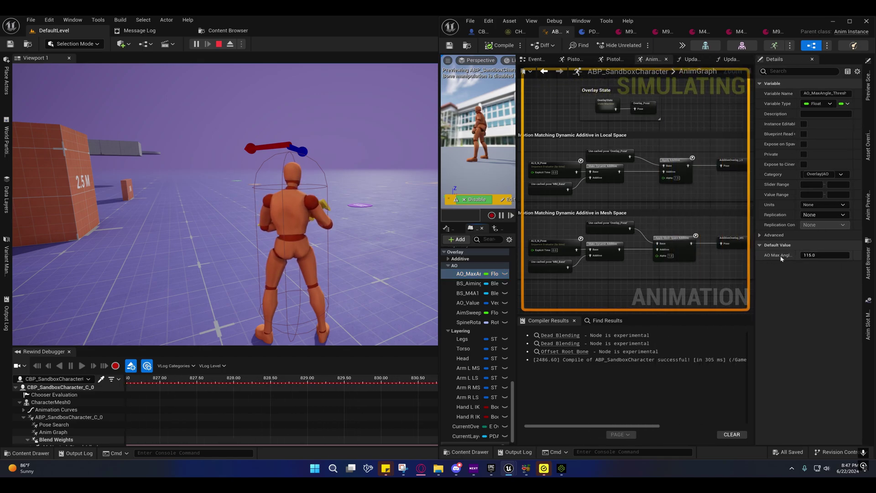
drag(754, 260, 775, 260)
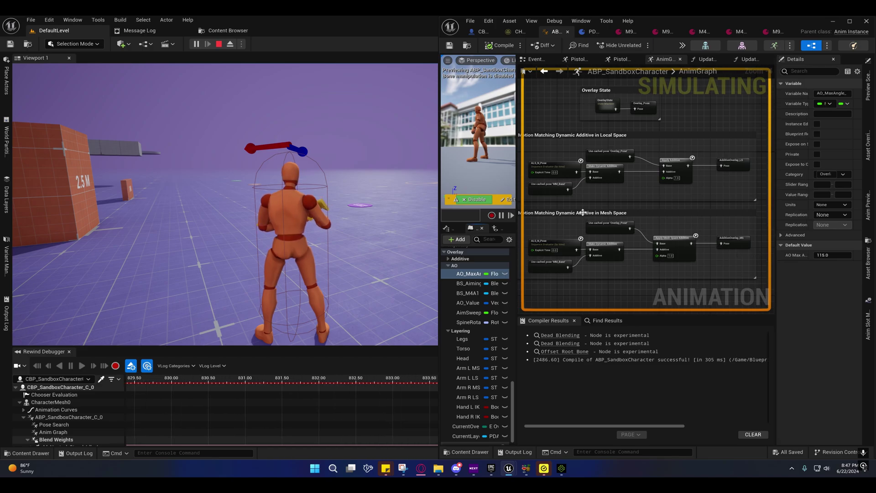
Find the Body section of the Dynamic Additive Layering area in the AnimGraph
mouse_move(635, 222)
right_down()
mouse_move(676, 205)
mouse_move(646, 216)
right_up()
scroll(631, 161, down, 3)
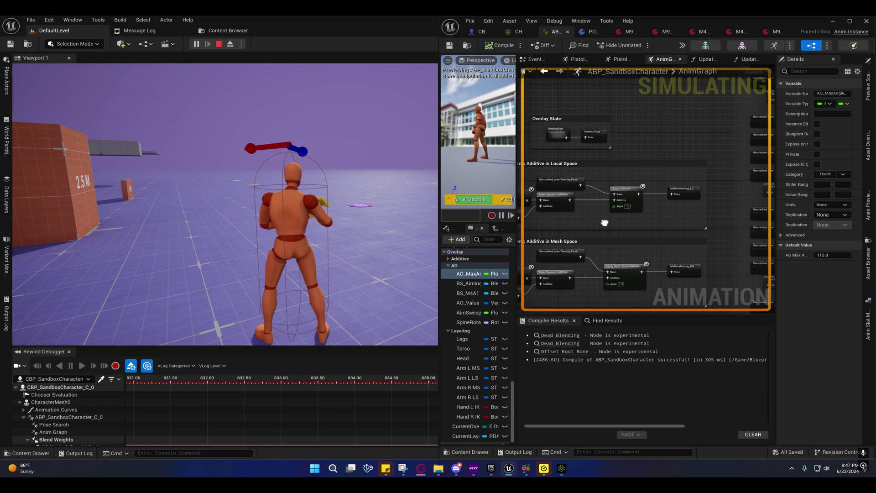
right_drag(632, 162, 706, 167)
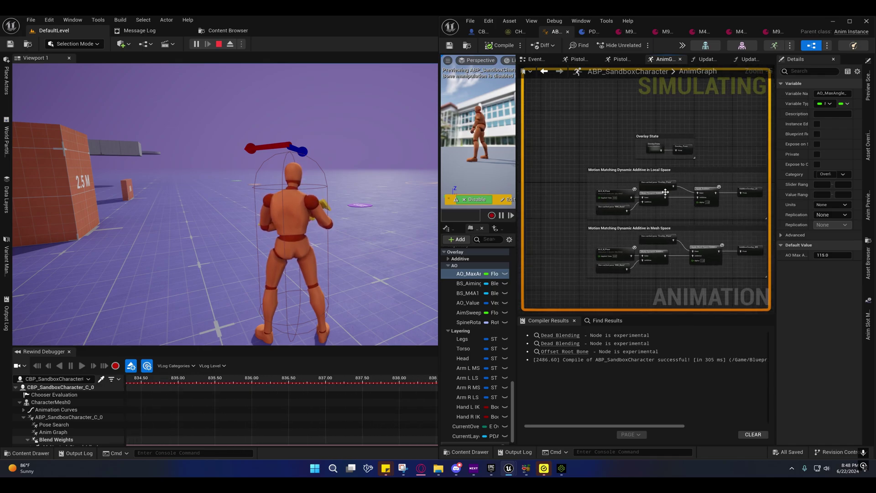
right_drag(702, 139, 567, 184)
right_drag(662, 160, 611, 157)
right_drag(537, 105, 549, 100)
drag(529, 99, 657, 190)
right_drag(665, 177, 638, 139)
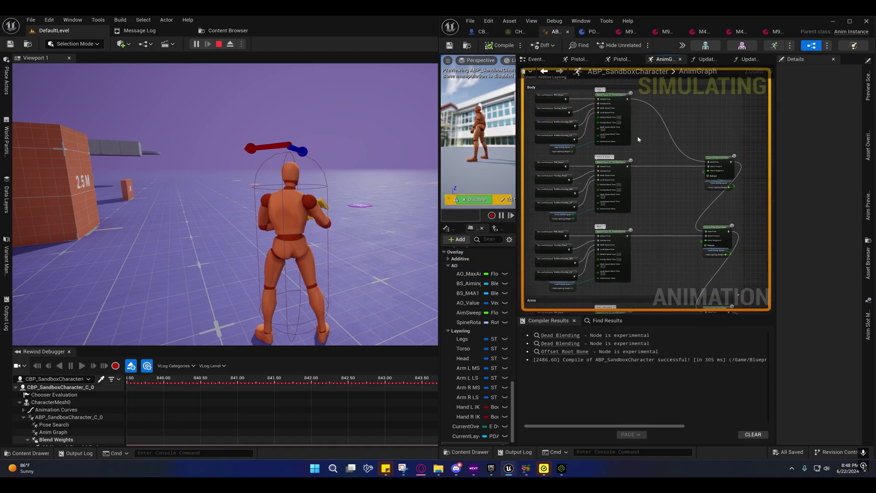
Examine the Legs Blend Poses node, its cached pose inputs, and the Legs overlay space variable driving it
click(622, 113)
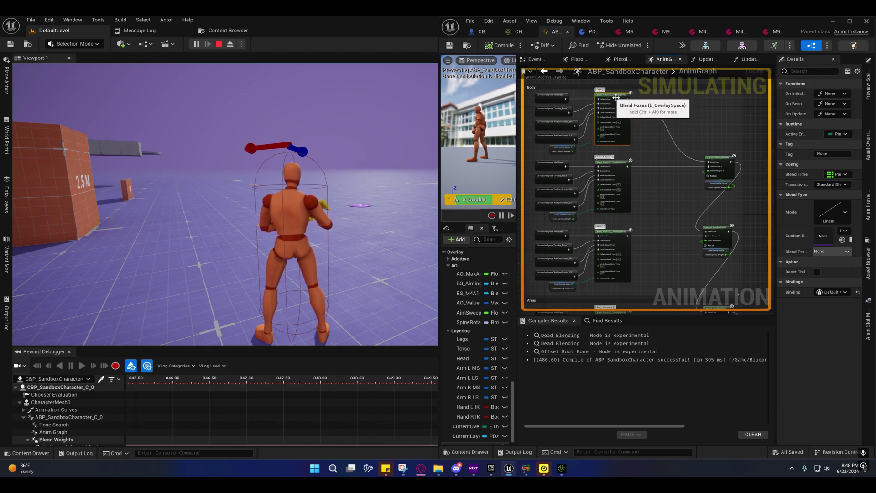
mouse_move(568, 149)
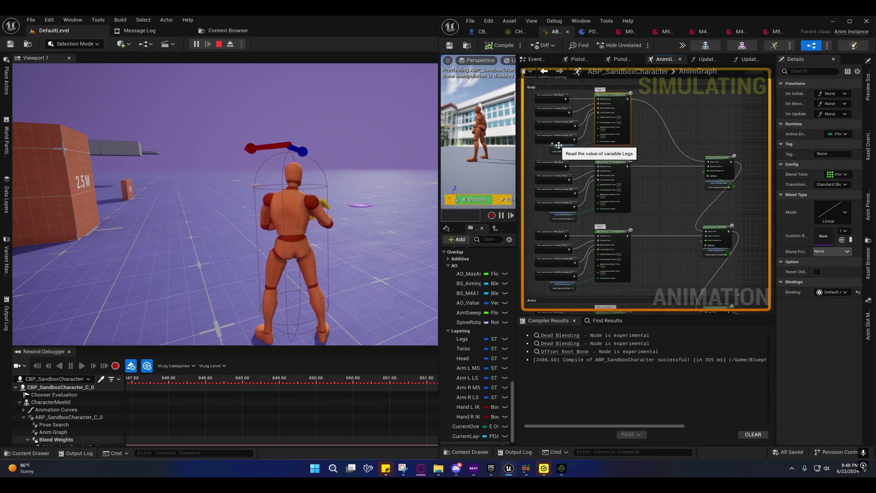
click(567, 149)
scroll(568, 150, up, 4)
scroll(568, 151, down, 1)
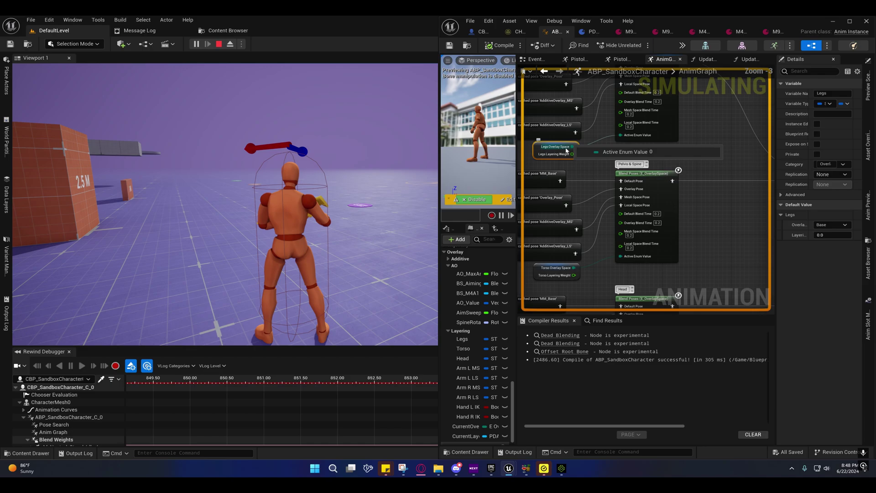
right_drag(566, 151, 639, 191)
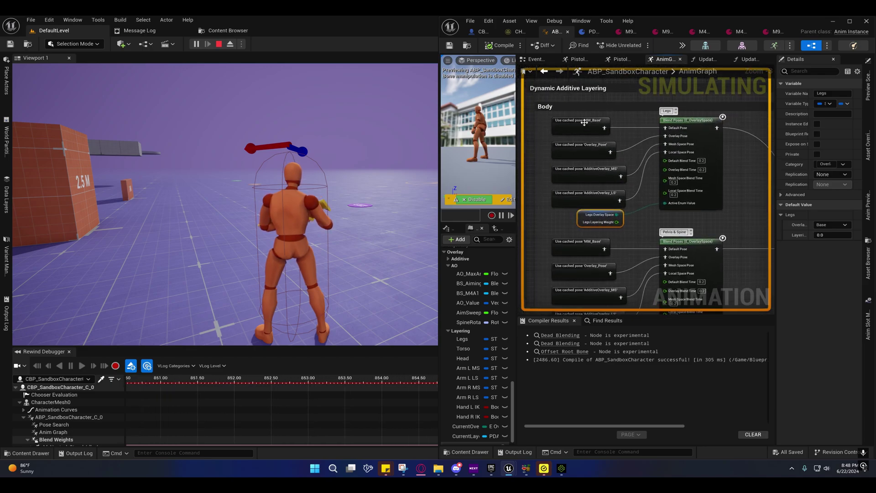
click(601, 152)
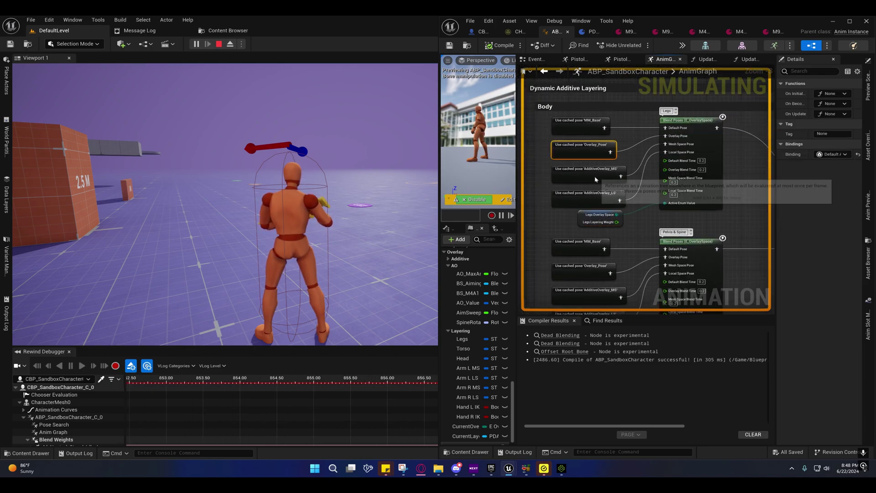
click(595, 179)
click(594, 198)
click(592, 175)
click(591, 162)
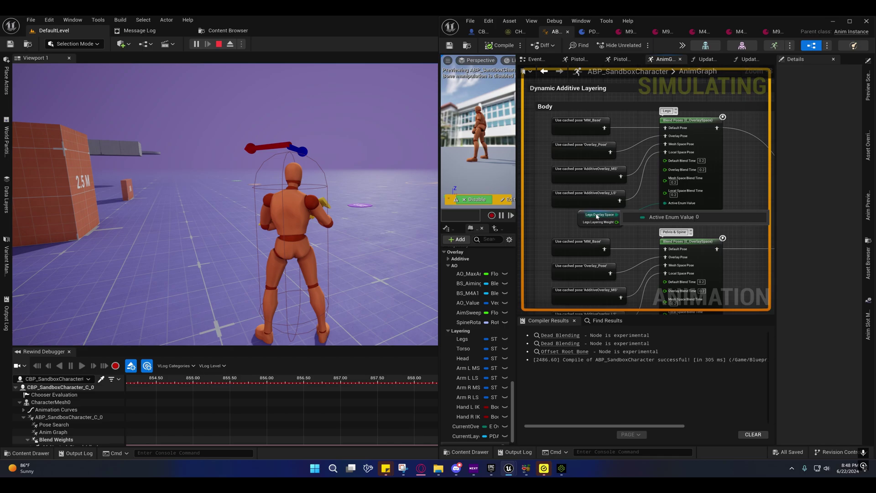
Examine the torso's Layered blend per bone node and the Torso overlay space and layering weight variable
right_drag(749, 217, 523, 153)
click(651, 175)
right_drag(603, 211, 623, 193)
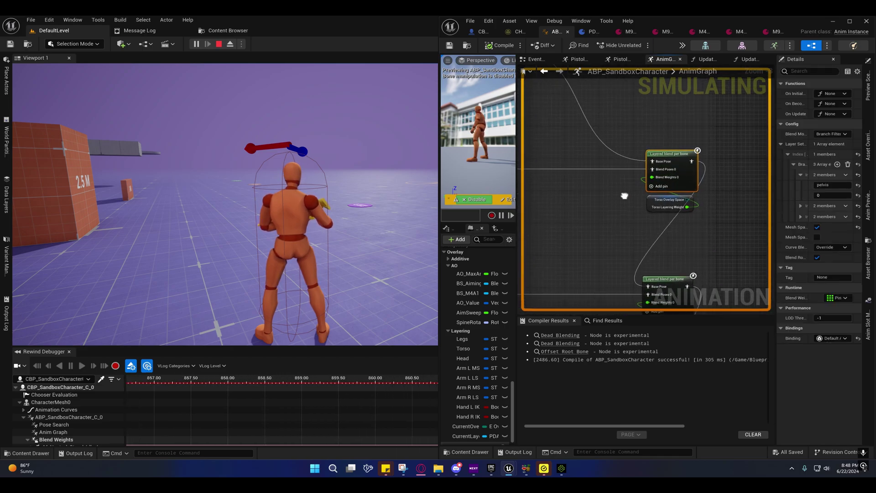
mouse_move(661, 209)
right_drag(547, 215, 755, 186)
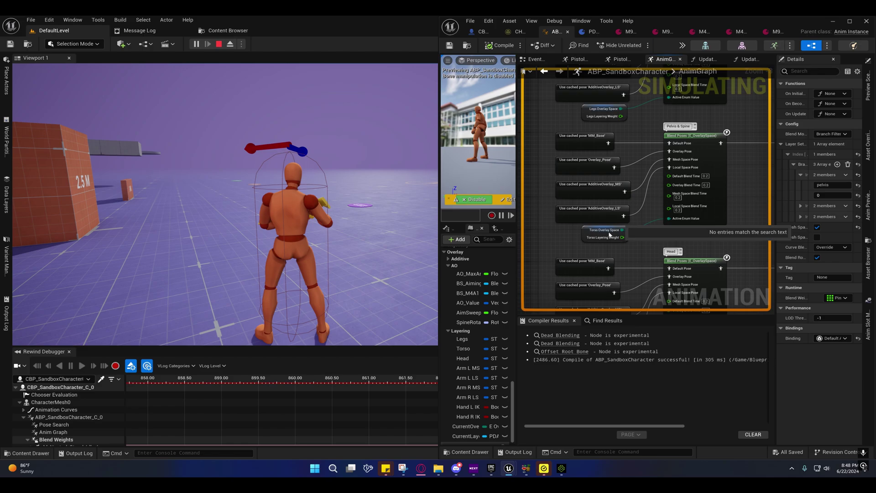
click(592, 237)
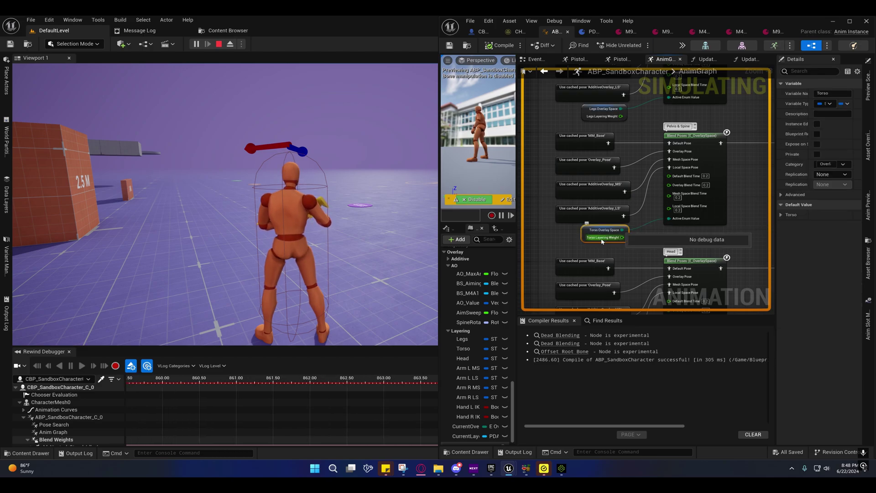
In the M9 idle layering asset, set the Legs Overlay_Space to LocalSpace
click(628, 32)
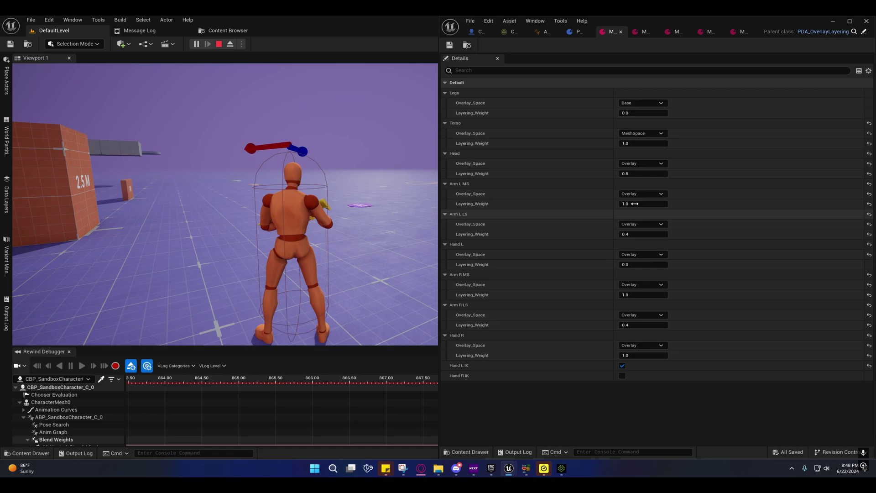
click(642, 103)
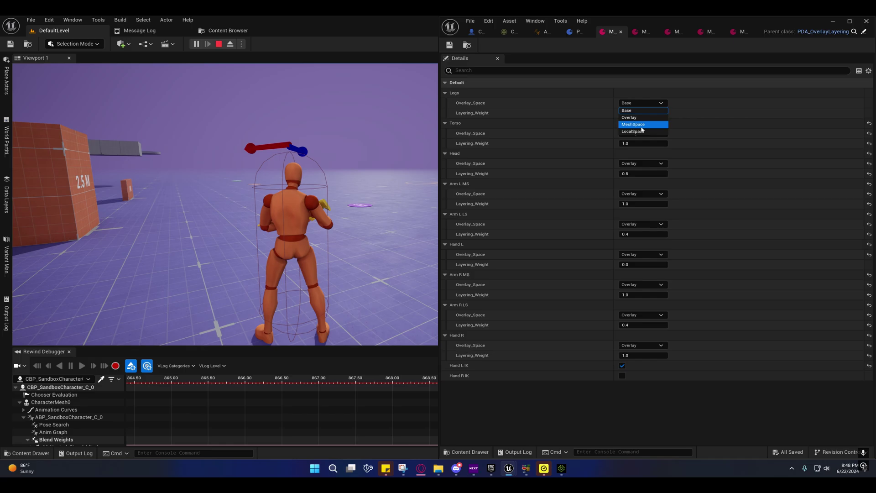
click(635, 131)
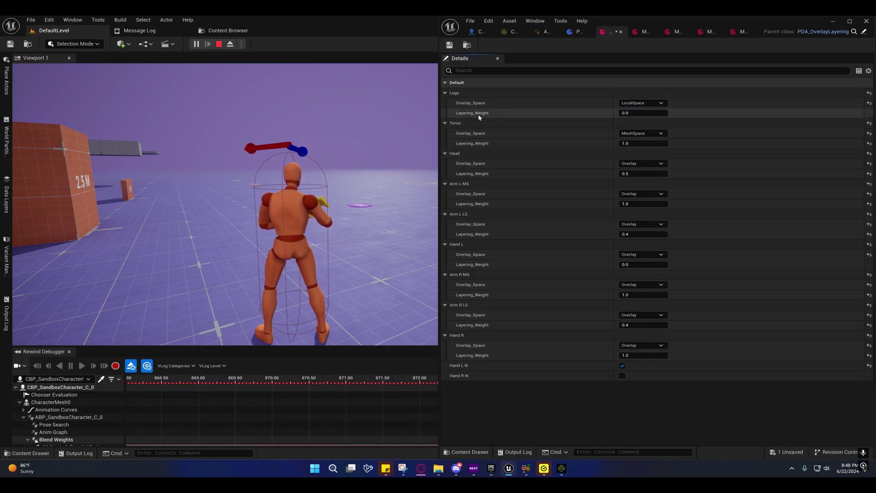
Trace the Legs blend output to the Layered blend per bone base pose in the AnimGraph, and return to the M9 layering asset
click(539, 32)
right_drag(644, 108, 479, 187)
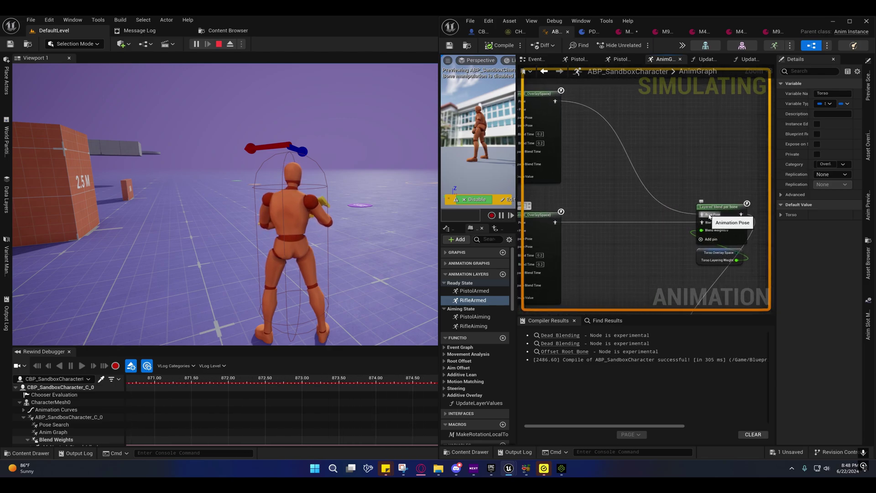
right_drag(598, 210, 711, 209)
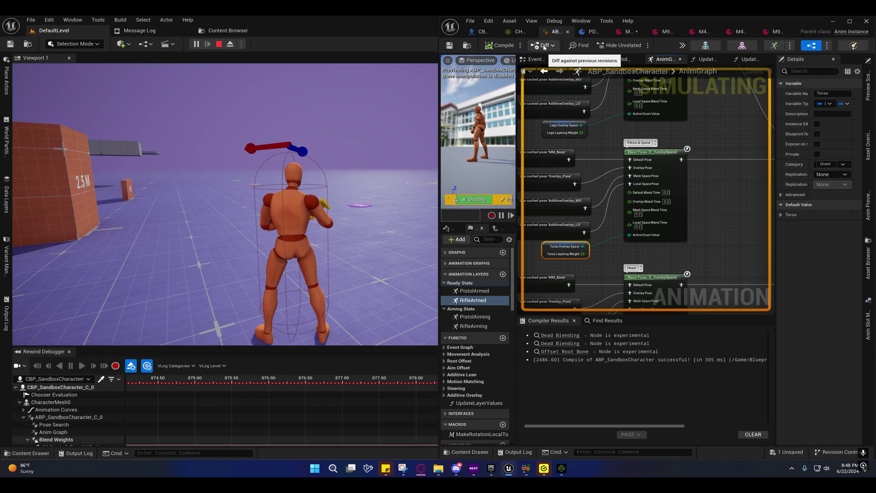
click(630, 32)
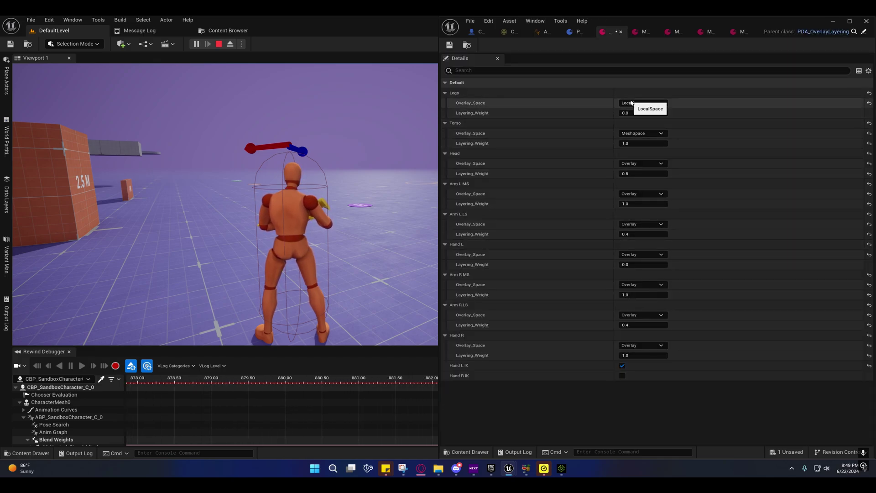
Check the character's stance in the running level and set the Legs Overlay_Space to MeshSpace
click(346, 151)
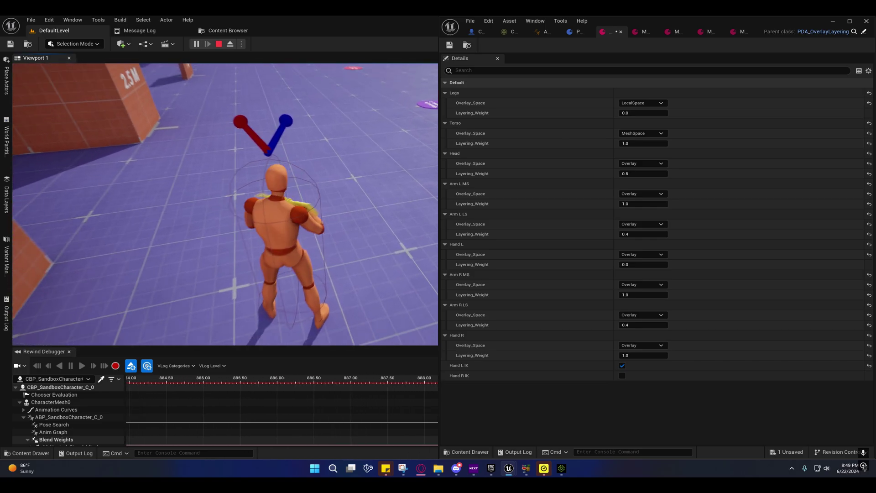
key(shift+F1)
click(641, 103)
click(634, 124)
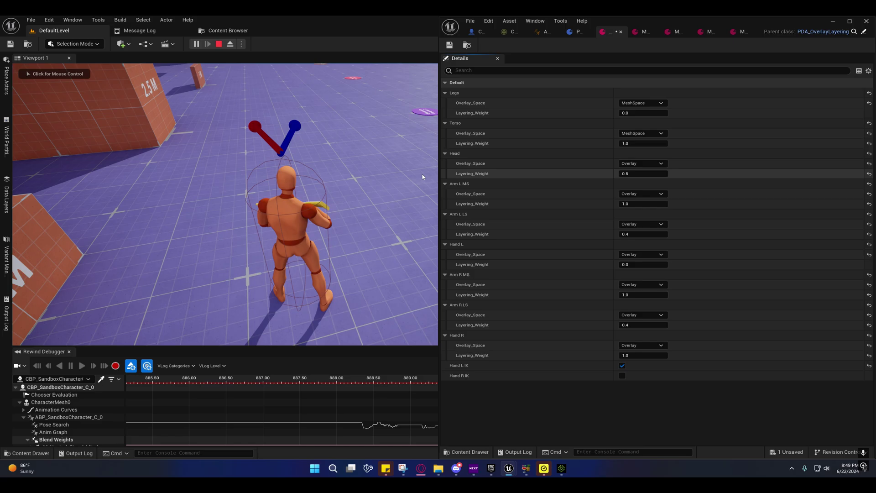
Test the character's stance and movement in the running level, and set the Legs Overlay_Space back to Base
click(55, 73)
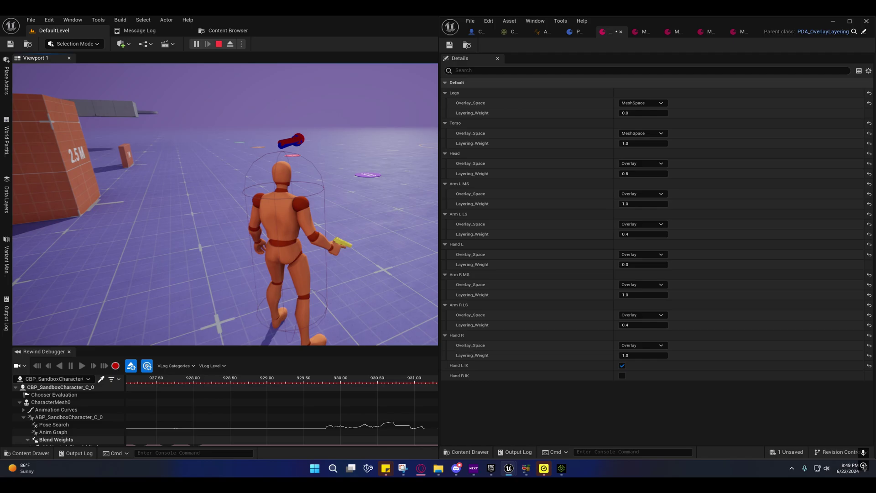
key(shift+F1)
click(641, 102)
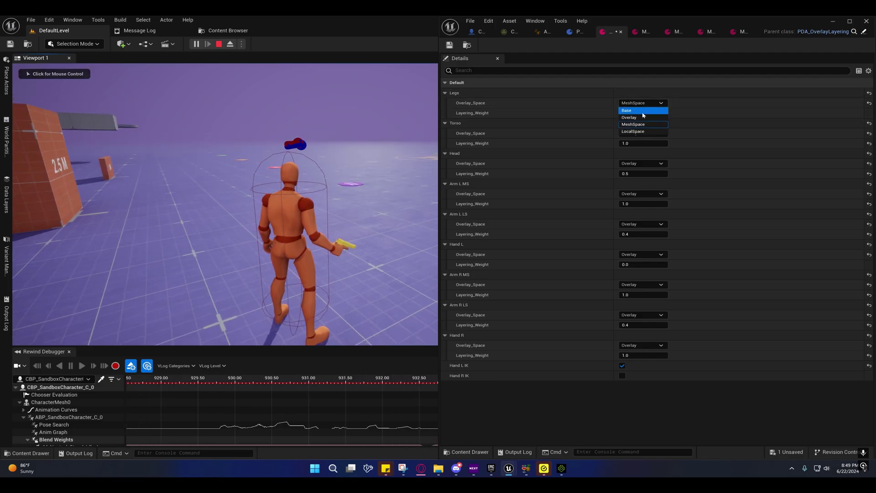
click(640, 111)
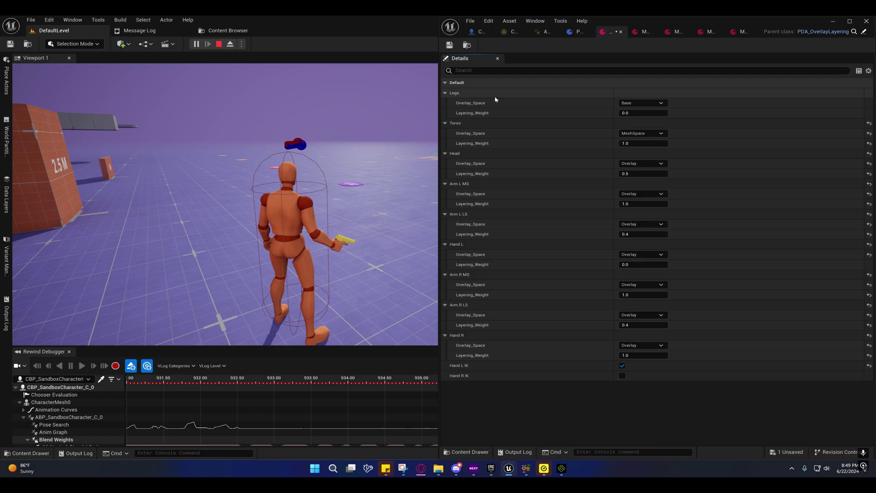
Read the descriptions of the Legs, Torso, Head and Arm L MS settings in the M9 idle layering asset
mouse_move(458, 96)
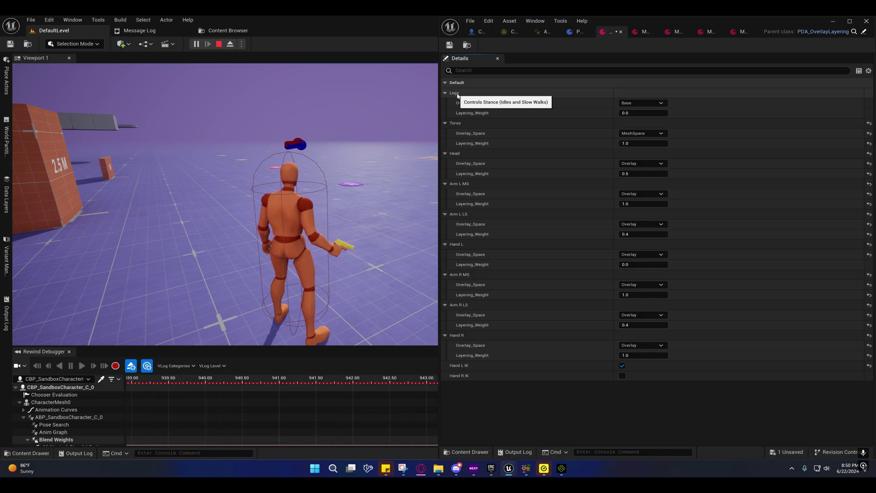
mouse_move(455, 125)
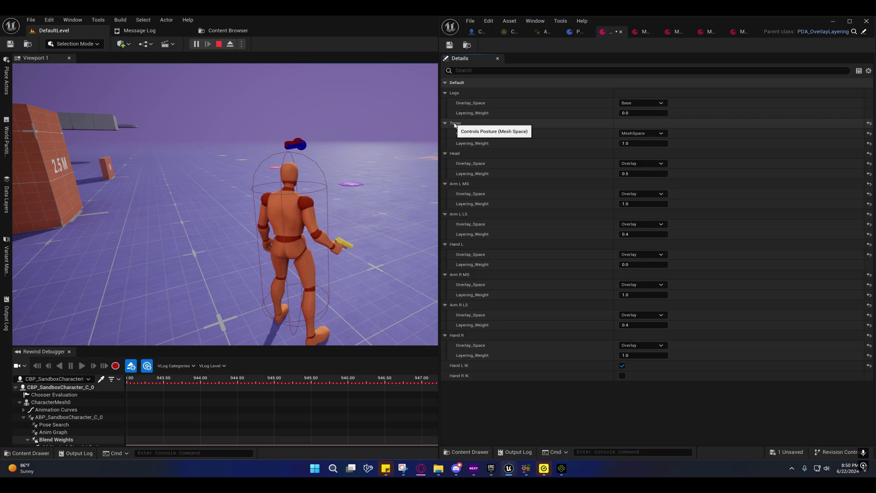
mouse_move(455, 156)
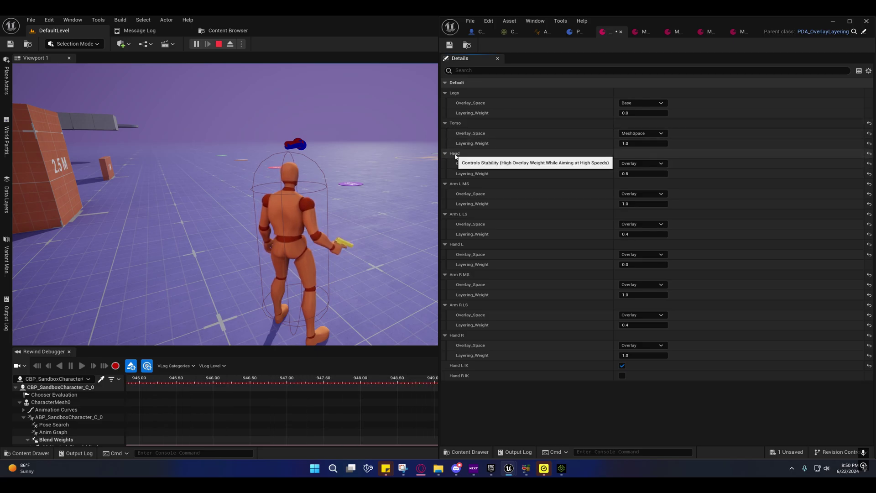
mouse_move(465, 186)
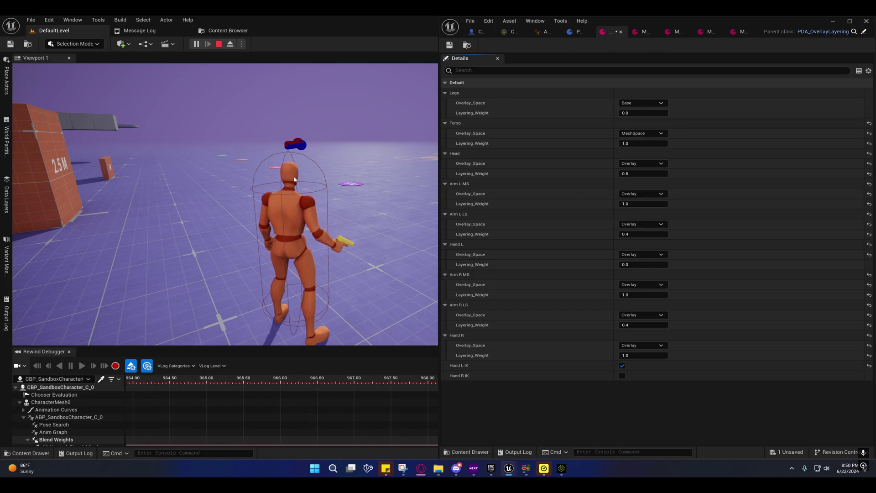
Test aiming and movement with the pistol in the running level, and open the M9 running layering asset for comparison
click(317, 268)
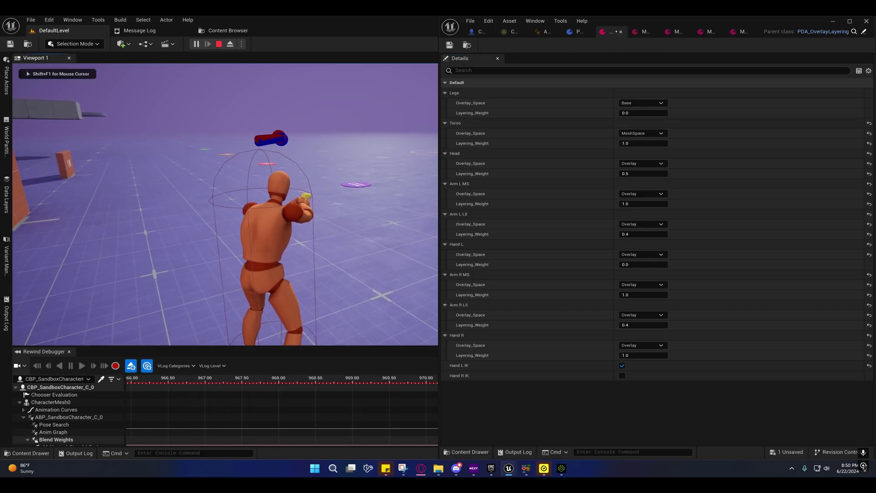
key(w)
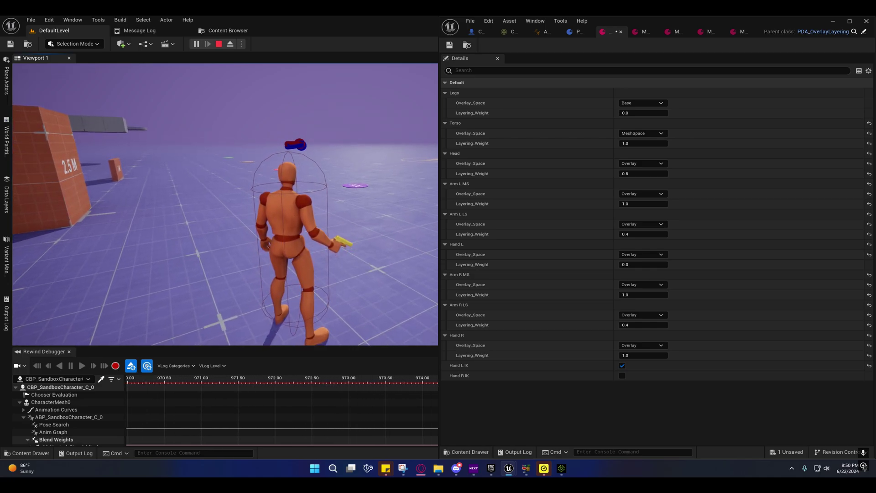
key(shift+F1)
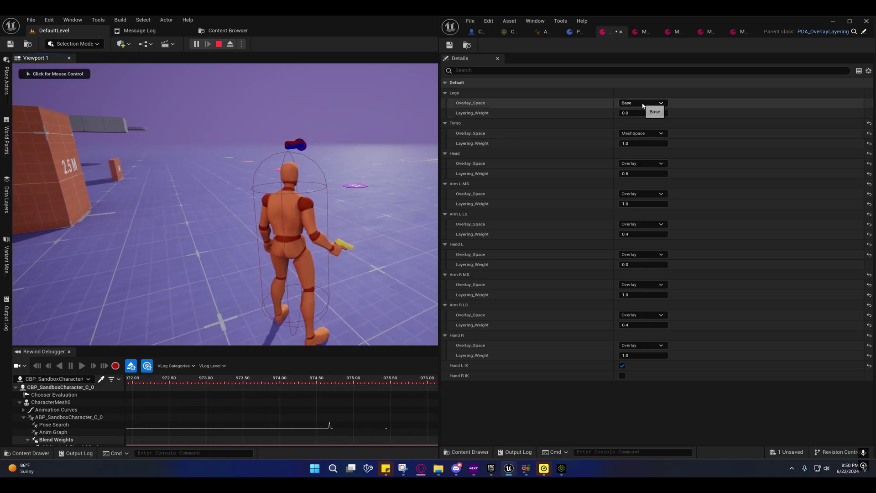
click(327, 153)
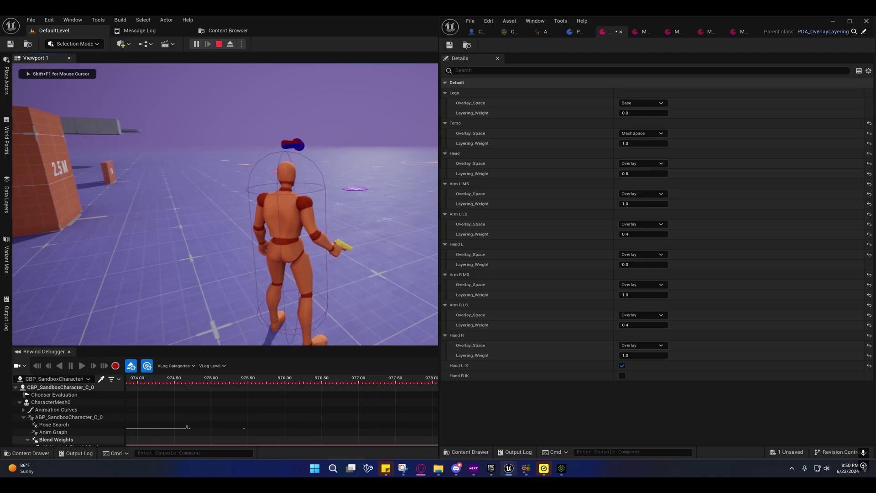
key(shift+F1)
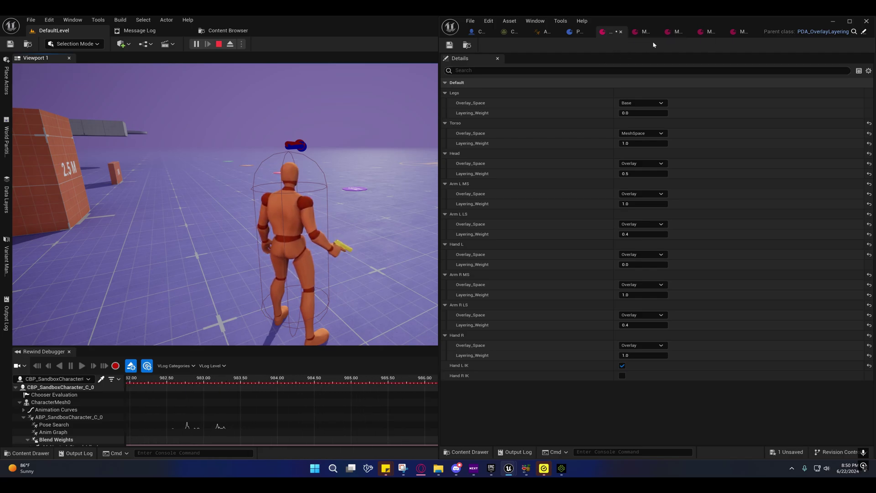
click(644, 32)
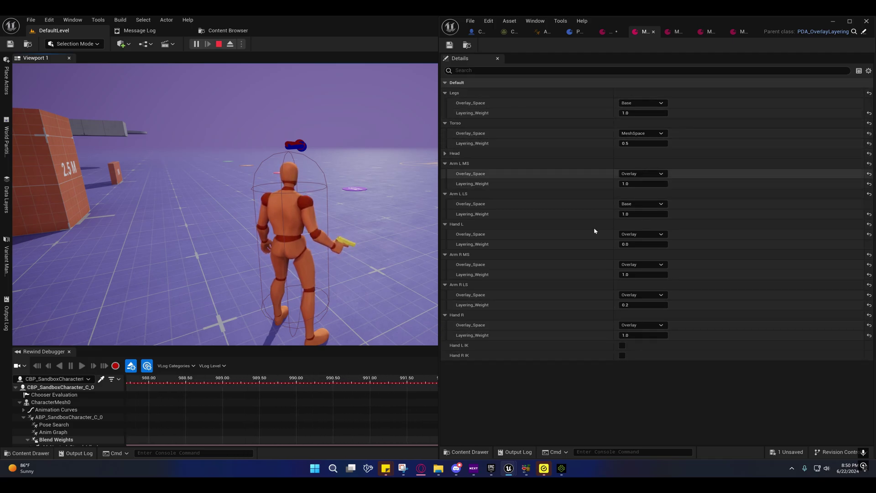
In ABP_SandboxCharacter, go from the AnimGraph to the Event Graph and open the Update Additive Ovlay function
click(544, 32)
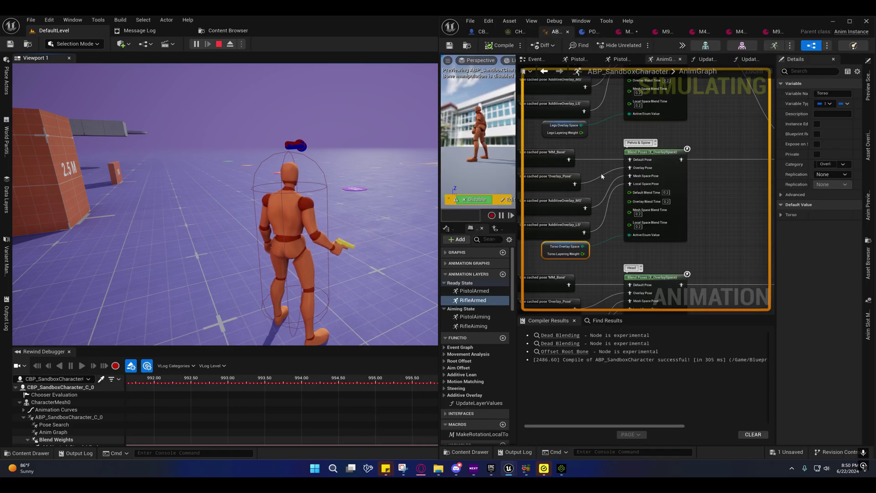
scroll(595, 195, down, 2)
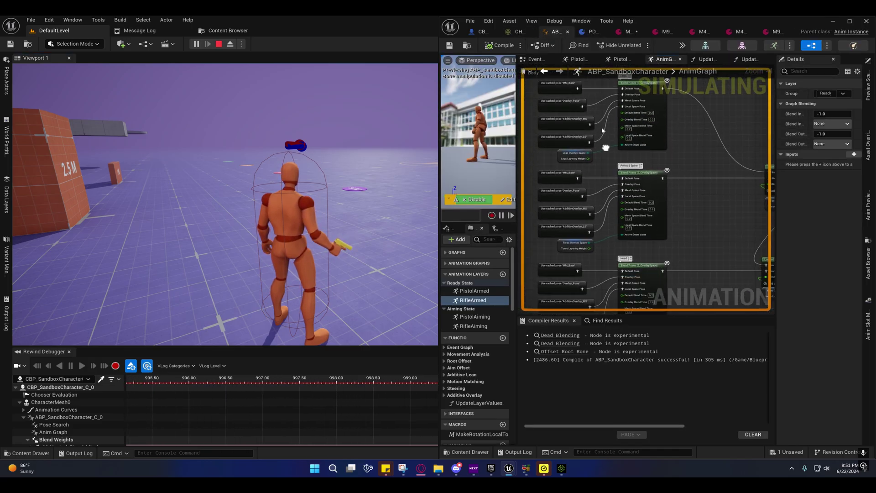
click(533, 59)
right_drag(602, 152, 555, 163)
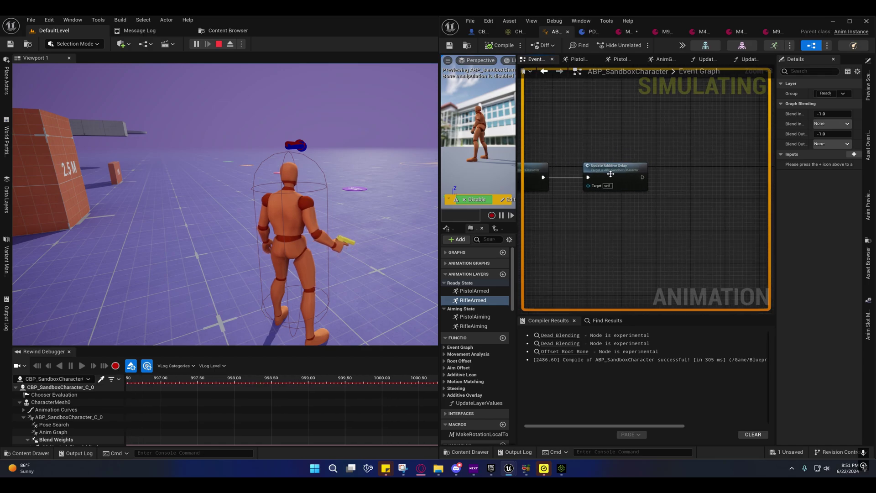
double_click(622, 170)
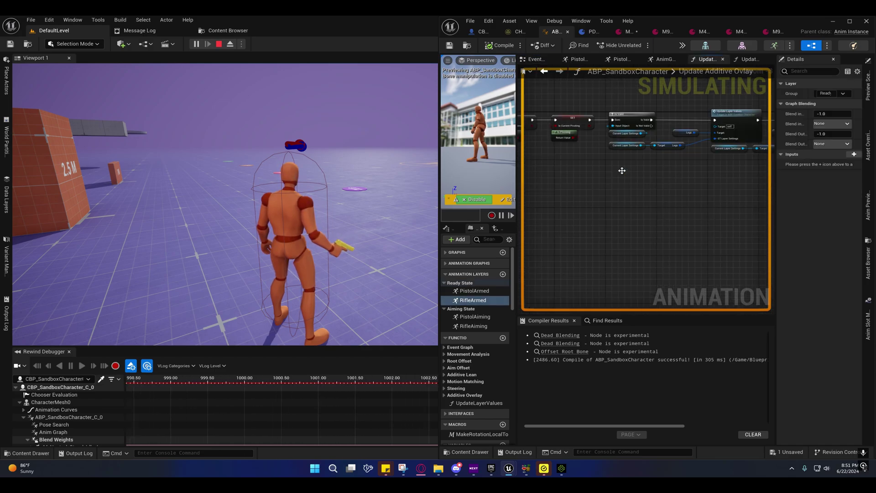
Examine the chain of Update Layer Values calls for each body part in the Update Additive Ovlay function
right_drag(622, 174, 571, 214)
right_drag(643, 207, 569, 207)
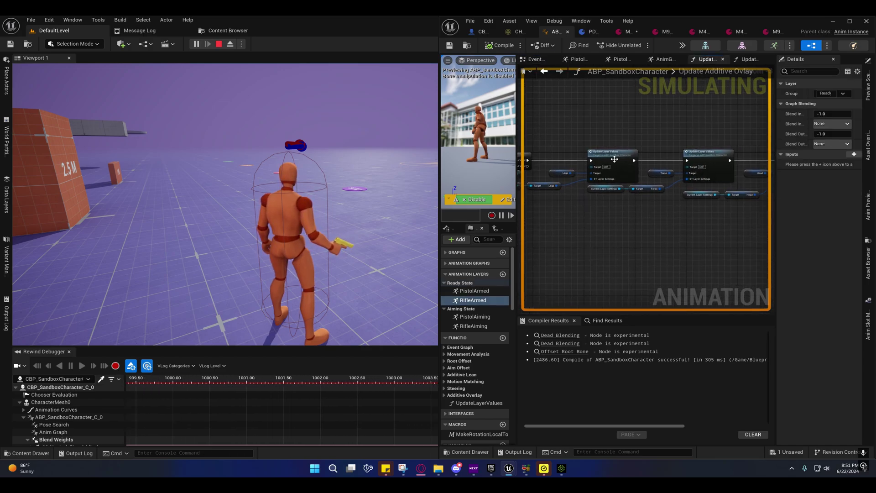
drag(562, 115, 759, 227)
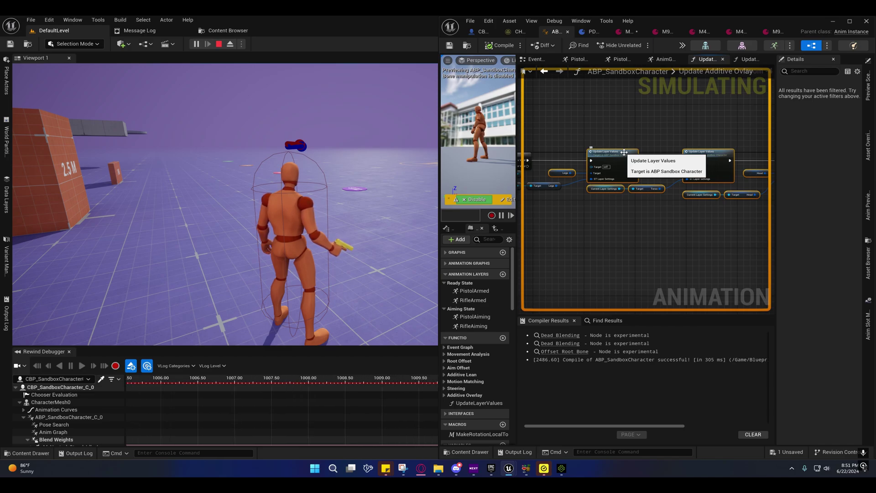
right_drag(606, 143, 677, 127)
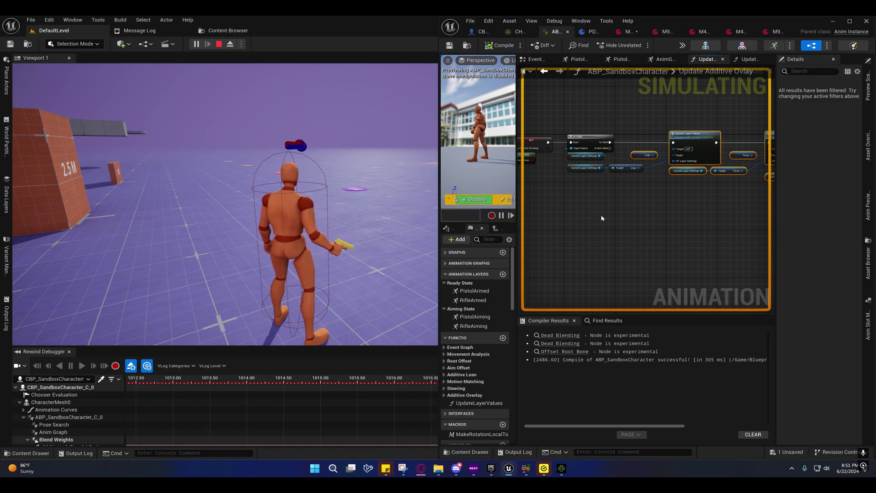
right_drag(758, 215, 771, 232)
Open the Update Layer Values function and trace how Overlay Space and the interpolated Layering Weight reach the Set ST Layer Settings node
click(613, 160)
double_click(614, 159)
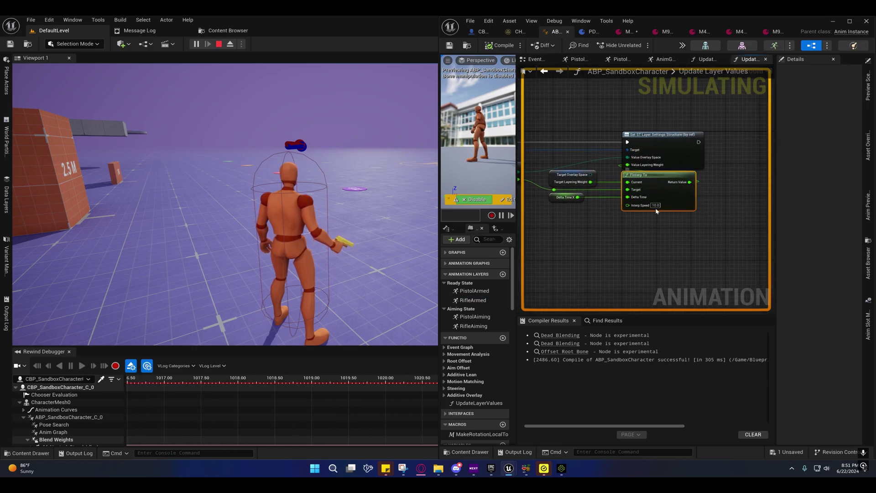
right_drag(657, 208, 744, 215)
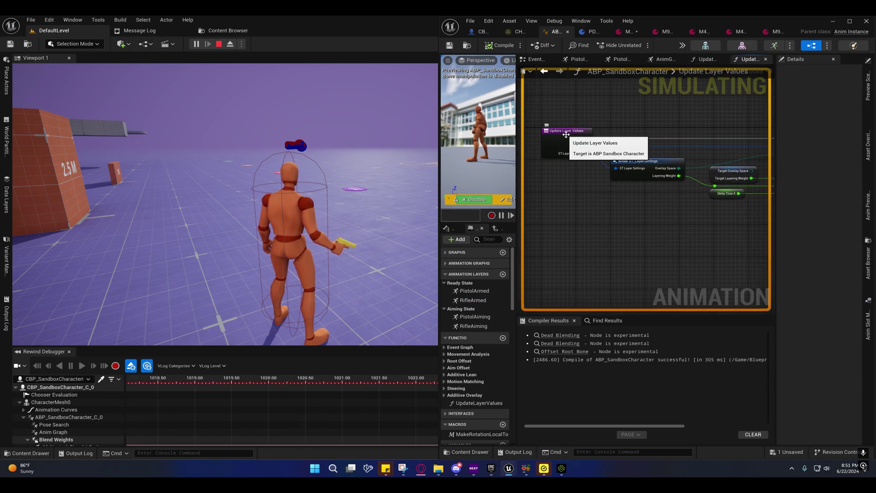
right_drag(685, 196, 579, 201)
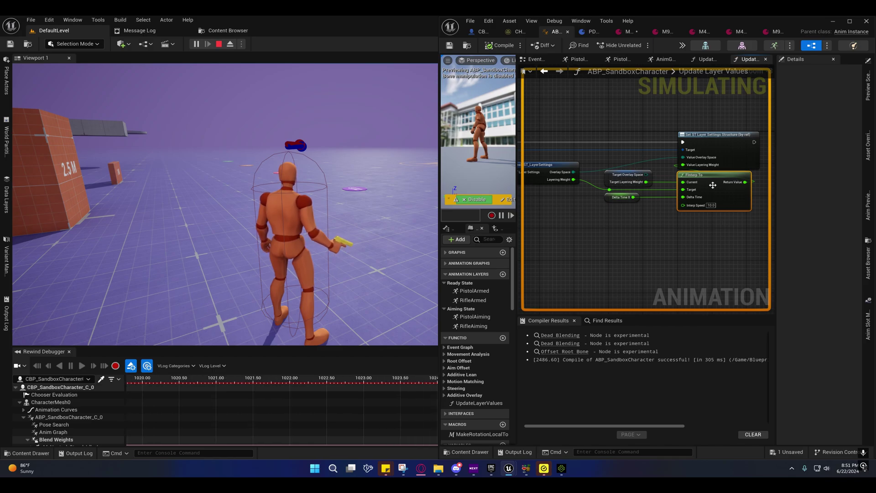
right_drag(633, 215, 686, 213)
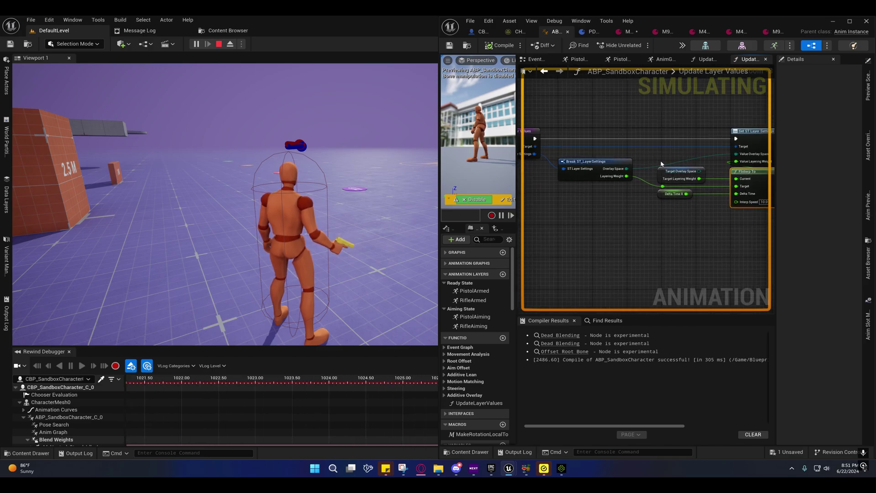
mouse_move(672, 172)
right_drag(683, 205, 673, 216)
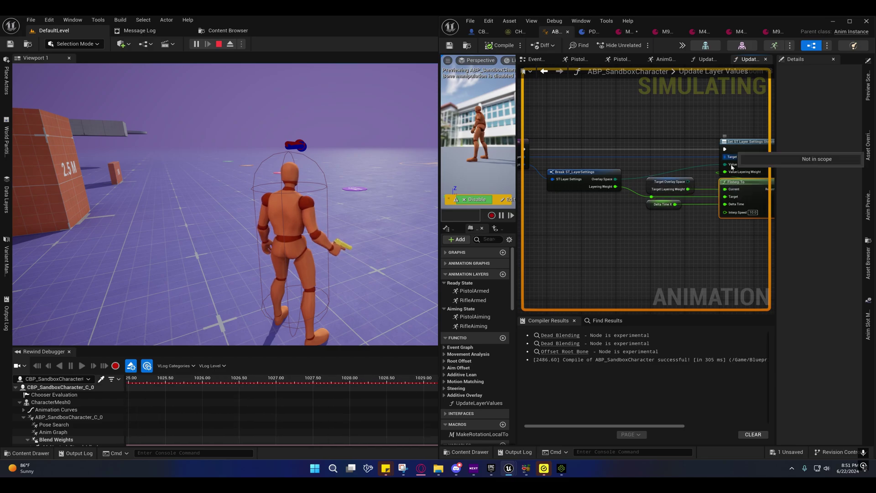
right_drag(632, 160, 639, 109)
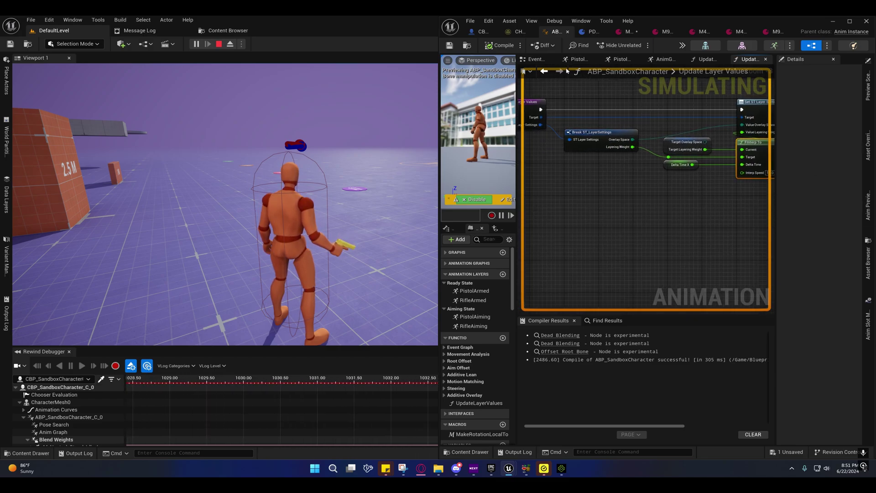
Return to Update Additive Ovlay and repeatedly toggle aiming in the running level to examine the overlay blending
click(545, 73)
right_click(319, 192)
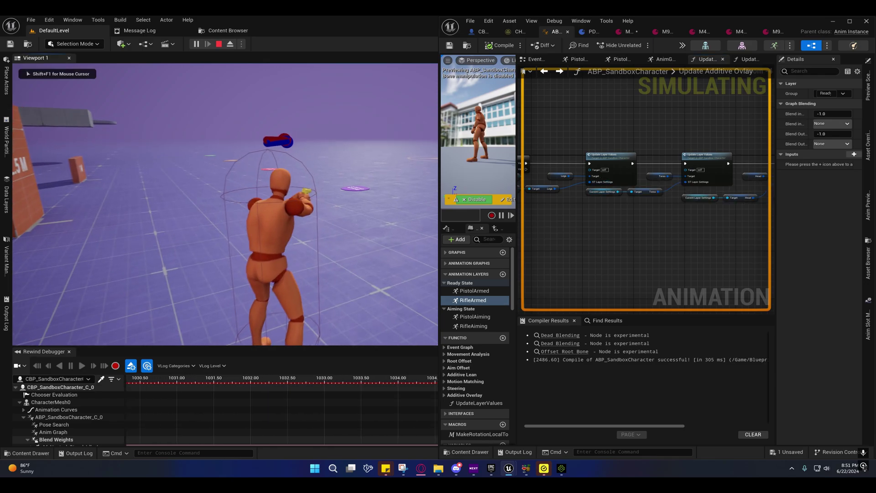
right_click(225, 204)
right_click(225, 204)
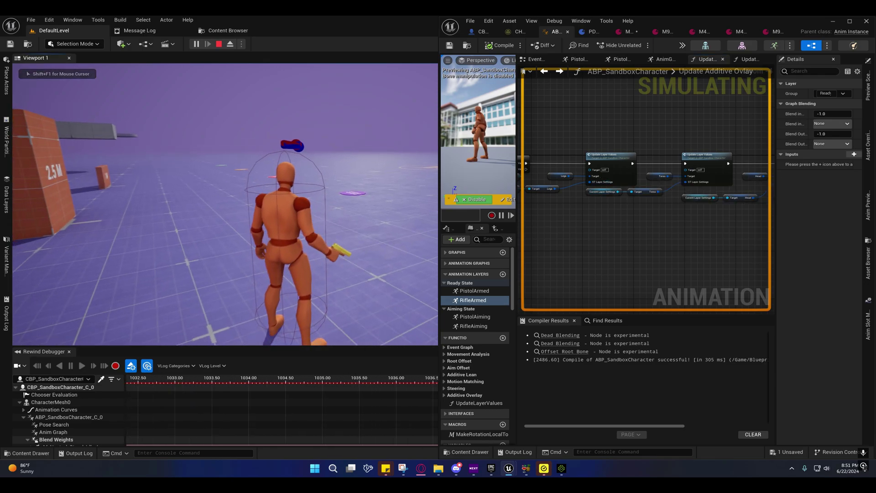
right_click(225, 204)
right_click(225, 204)
right_click(225, 204)
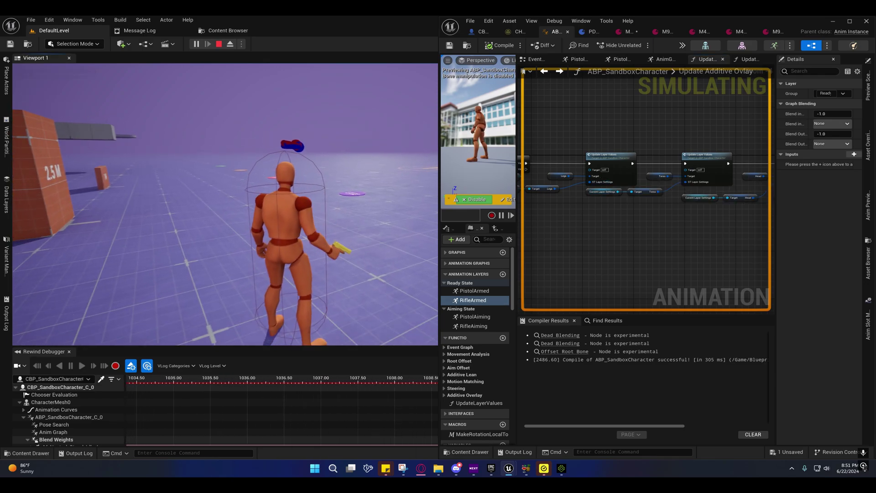
right_click(225, 204)
right_click(225, 204)
right_click(225, 204)
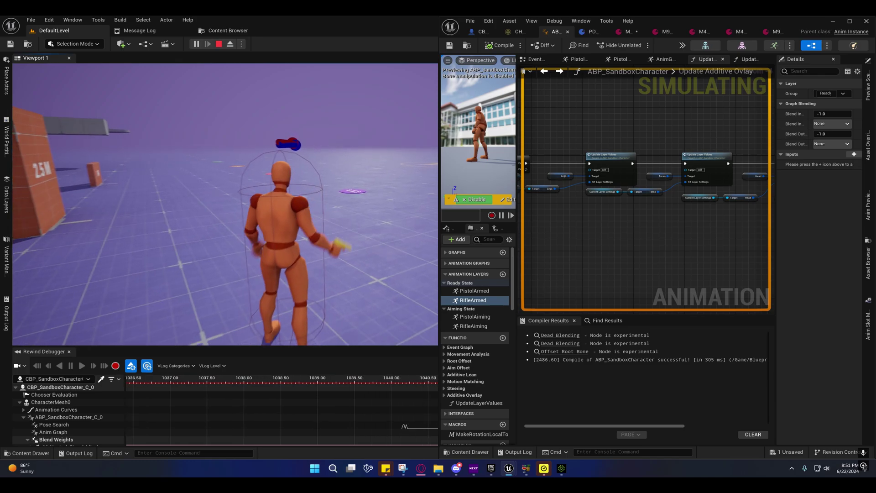
right_click(225, 204)
right_click(225, 204)
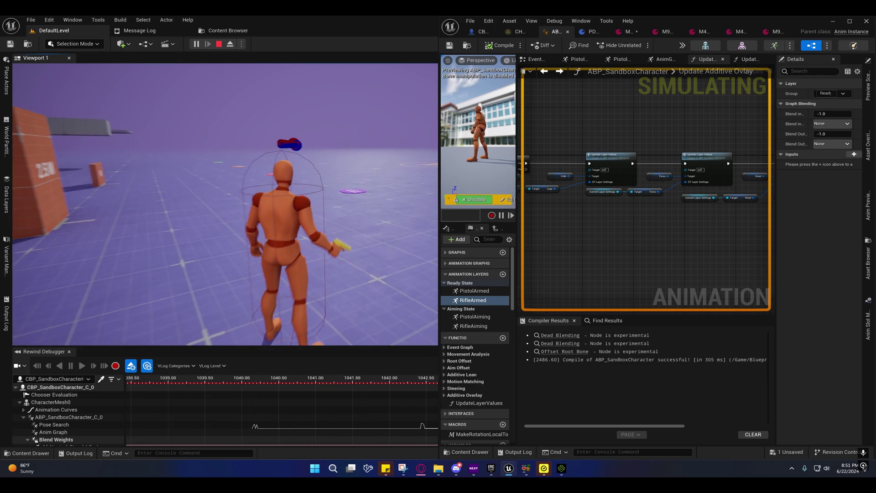
right_click(225, 204)
key(w)
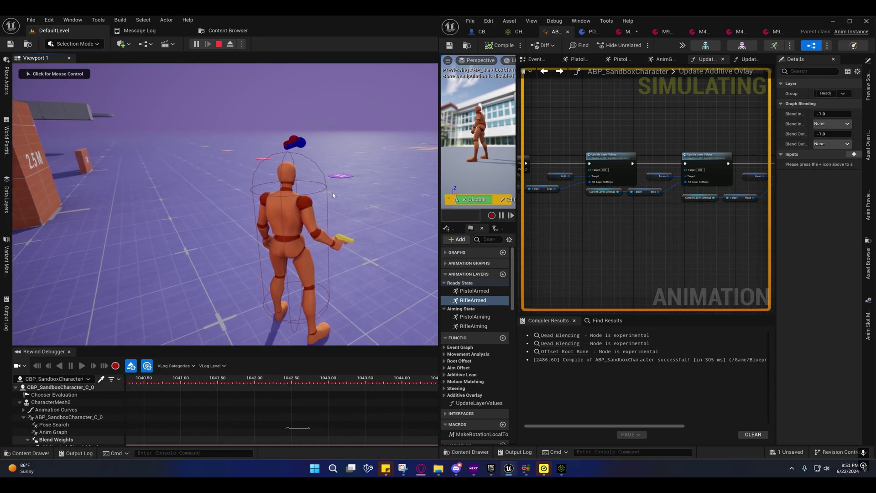
Review the chooser evaluation and Current Layer Settings assignment in Update Additive Ovlay, and return to its call in the Event Graph
right_drag(591, 215, 769, 220)
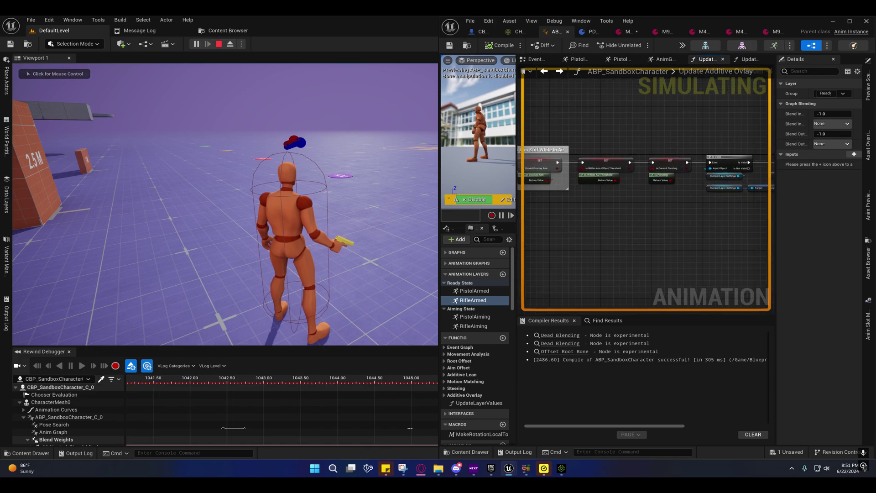
right_drag(540, 159, 692, 150)
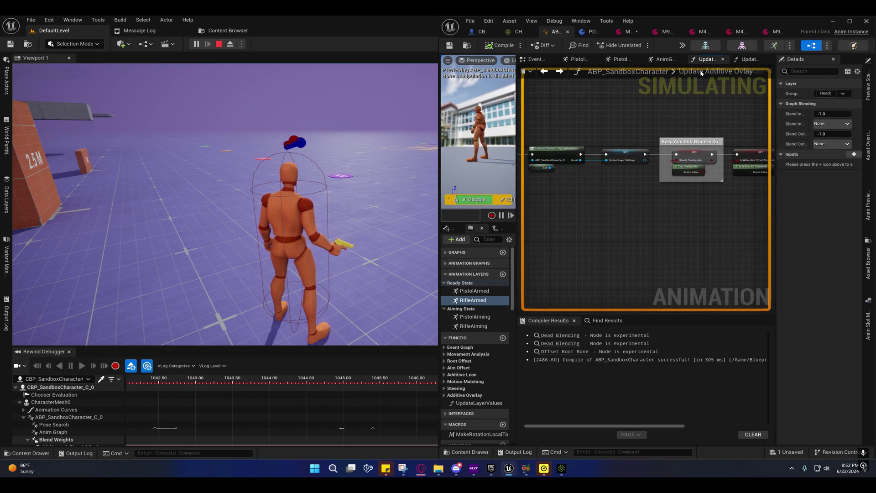
click(540, 61)
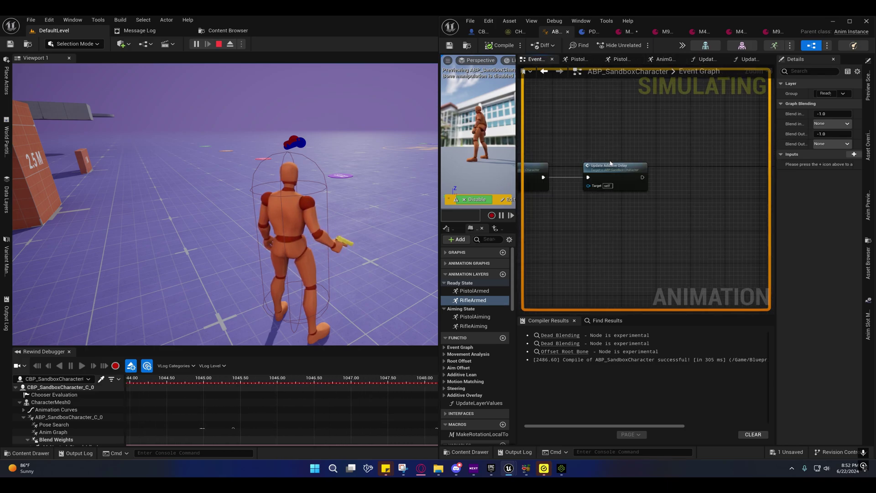
right_drag(611, 163, 673, 153)
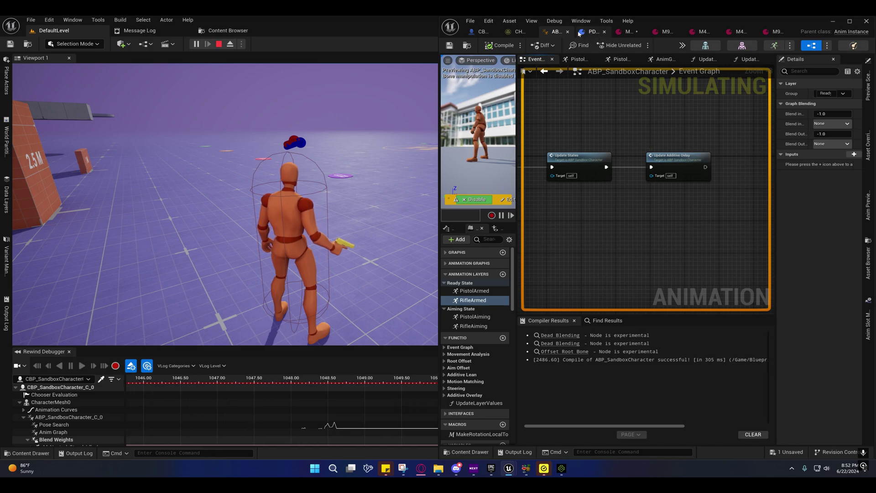
Review the Pistol rows of the CH_LayeringData chooser table, and open the PDA_OverlayLayering blueprint to view its variables
click(518, 31)
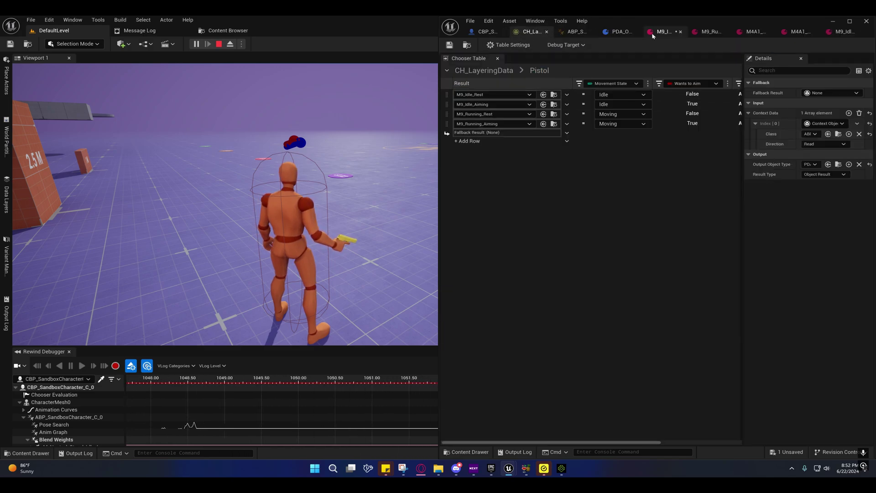
click(620, 31)
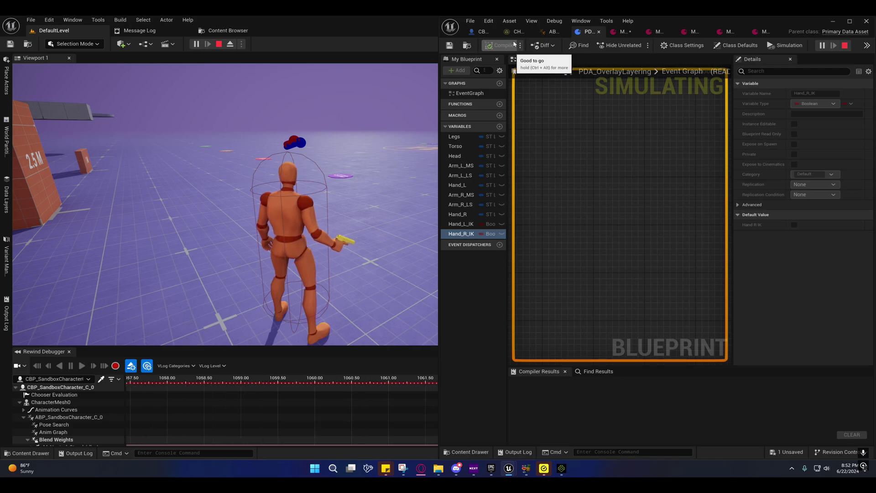
Open the Update Additive Ovlay function from ABP_SandboxCharacter's Event Graph and select its Evaluate Chooser node for CH_LayeringData
click(553, 32)
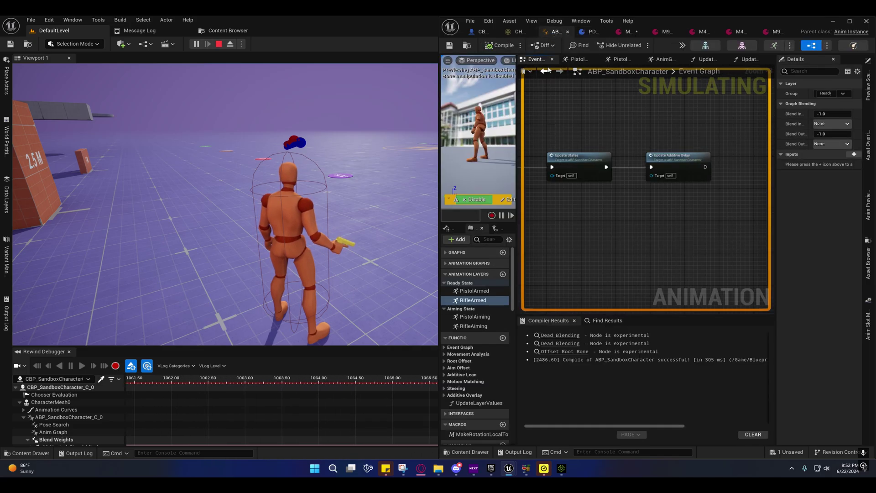
click(519, 32)
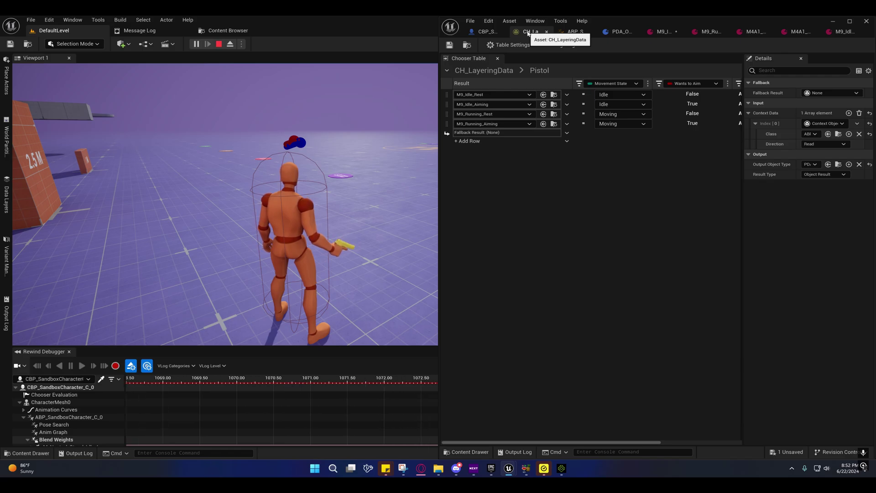
click(575, 32)
right_drag(695, 142, 620, 148)
double_click(614, 146)
scroll(621, 147, up, 2)
click(593, 151)
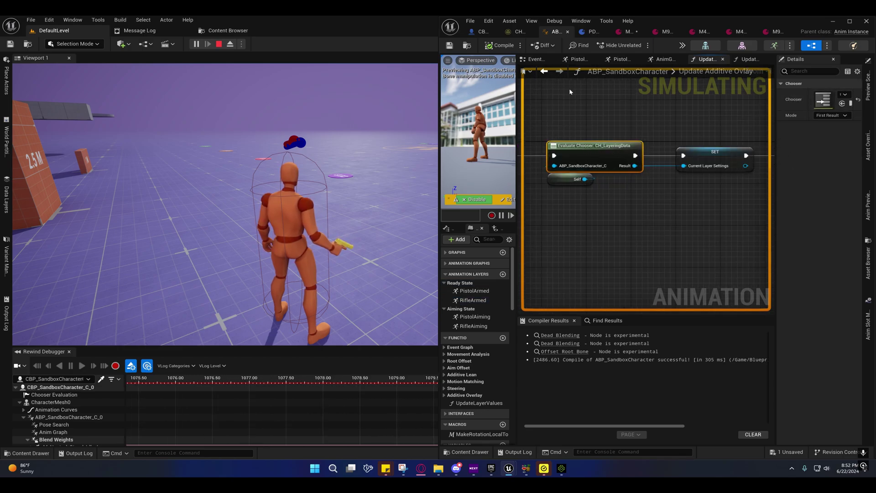
Review the top-level Pistol and Rifle rows of the CH_LayeringData chooser and open the nested Pistol table
click(520, 31)
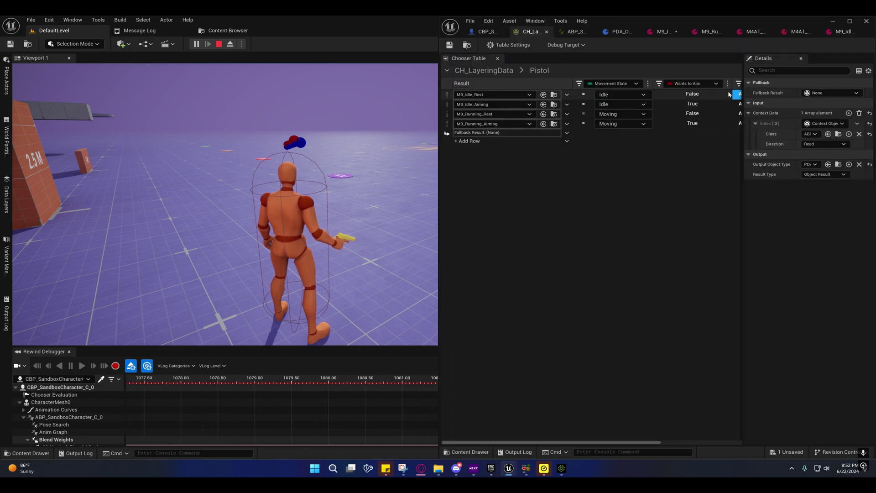
click(497, 72)
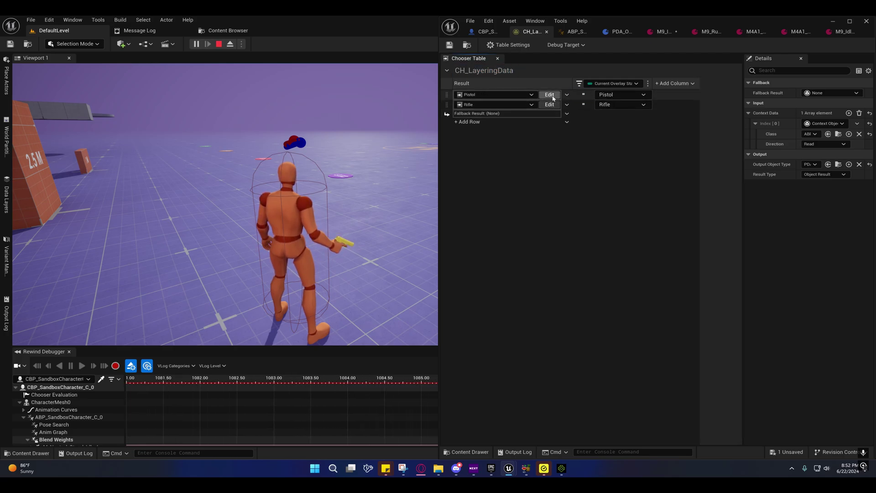
click(582, 105)
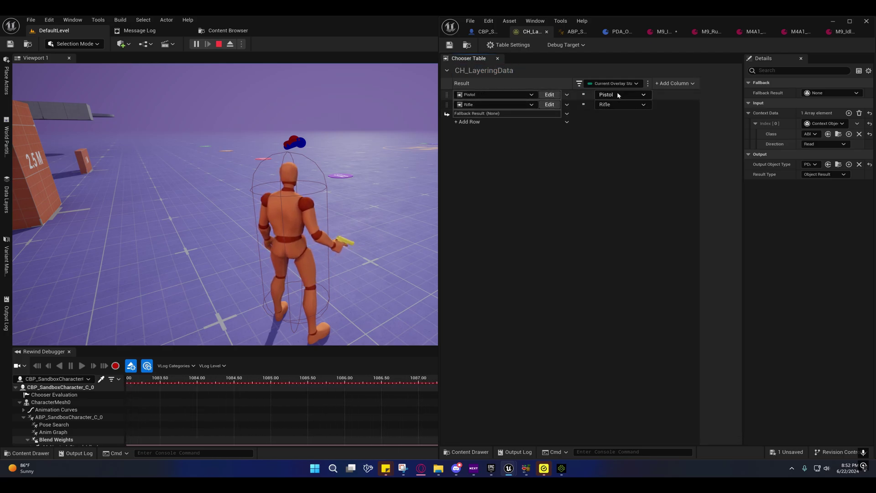
click(548, 96)
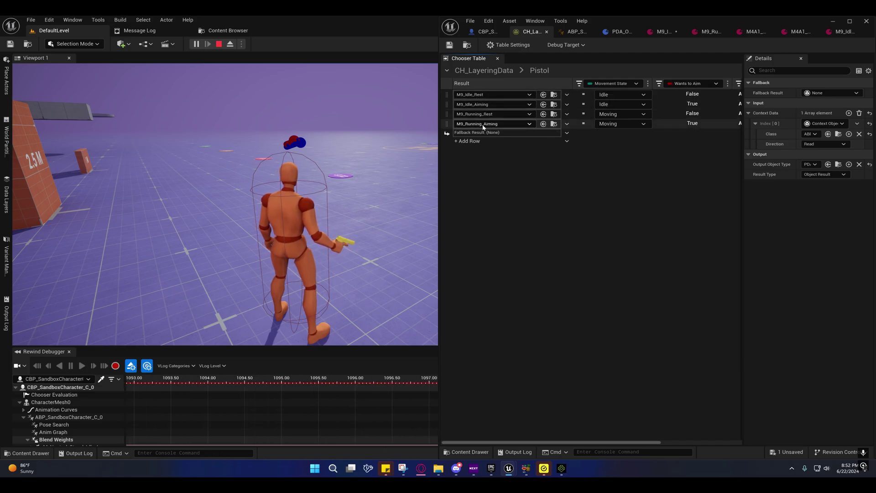
Trace Update Additive Ovlay from the Current Layer Settings assignment through the overlay aim and aim offset threshold checks to Is Current Pivoting
click(575, 31)
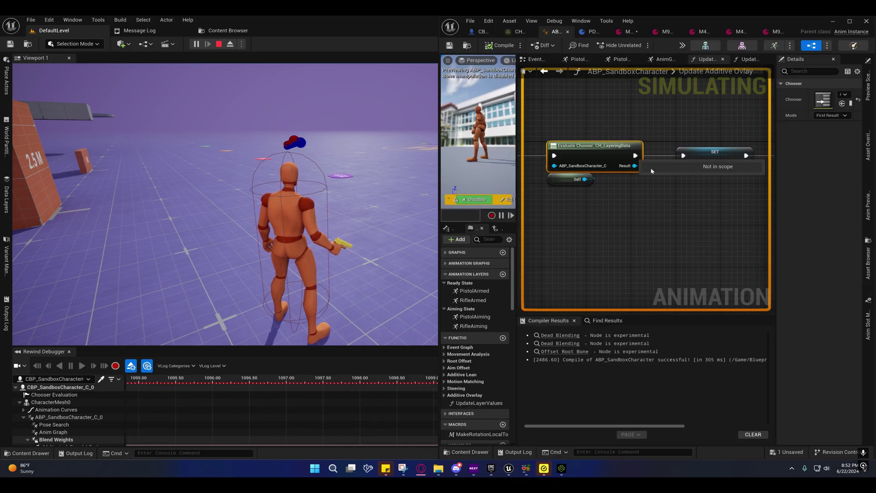
right_click(580, 177)
right_drag(691, 199, 587, 202)
click(614, 160)
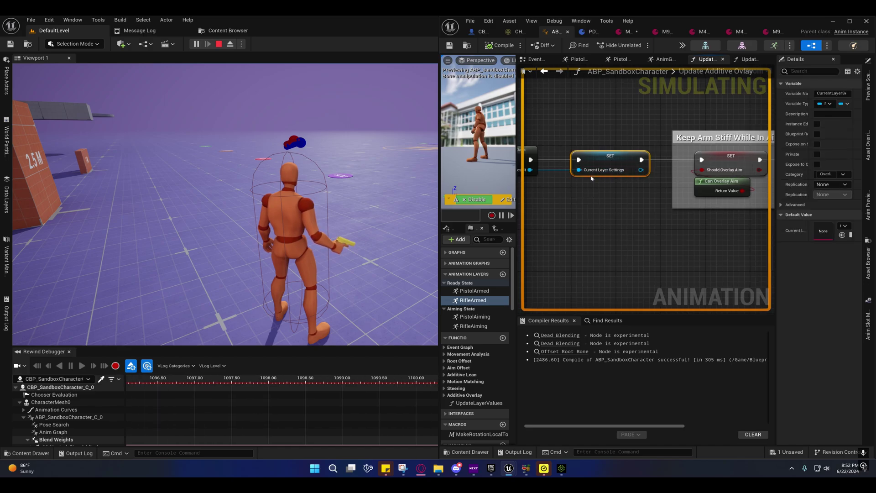
right_drag(652, 190, 545, 182)
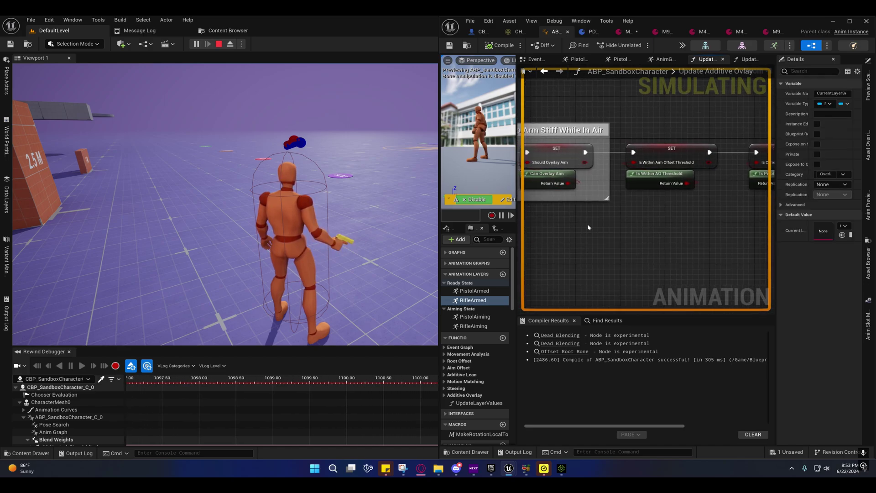
right_drag(604, 151, 469, 141)
right_drag(699, 187, 597, 195)
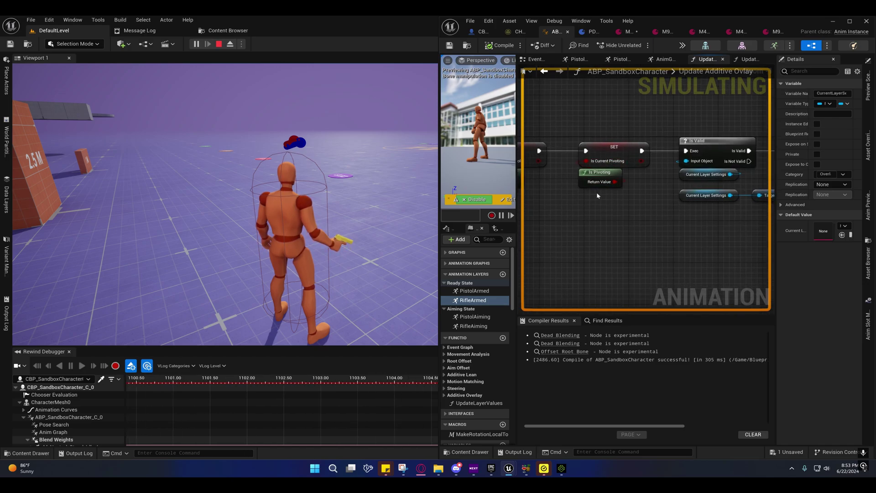
right_drag(645, 212, 632, 195)
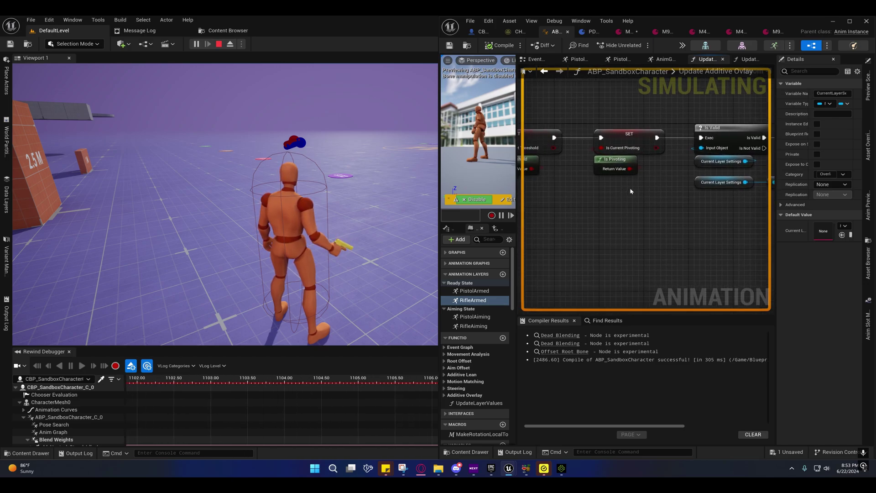
Inspect the Is Pivoting function that feeds Is Current Pivoting, and return to Update Additive Ovlay
click(623, 160)
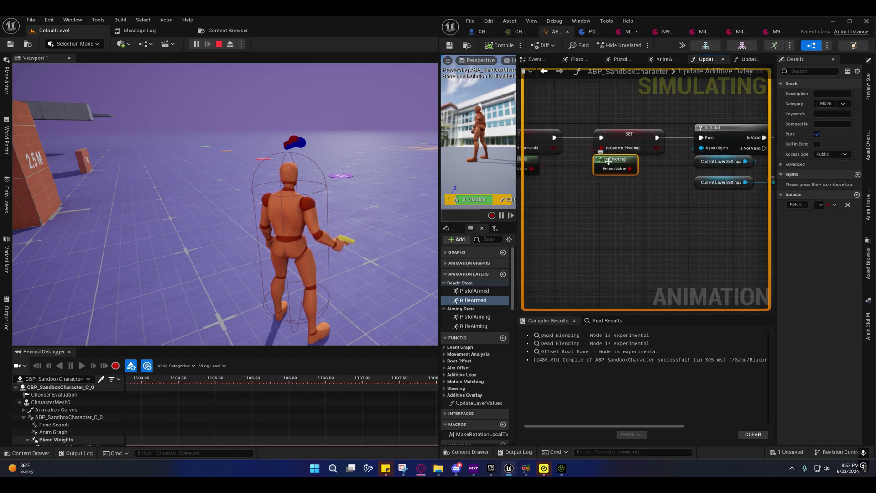
right_drag(595, 194, 613, 229)
click(646, 175)
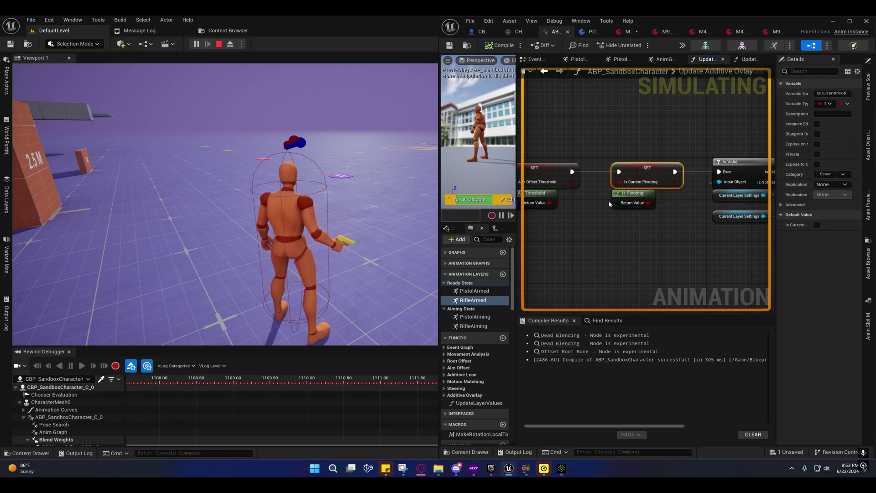
click(626, 197)
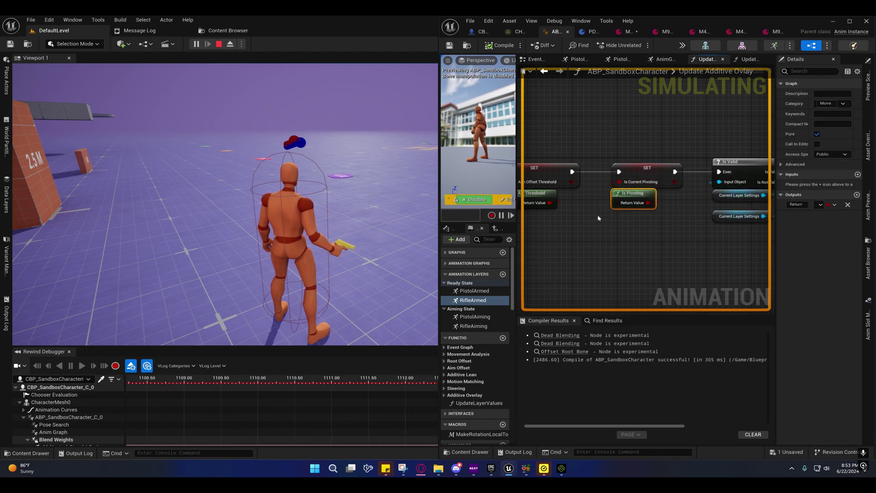
double_click(625, 195)
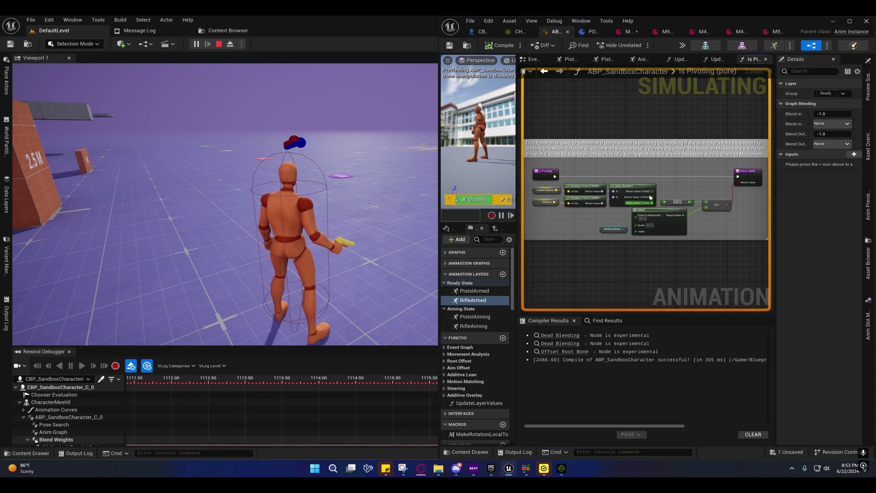
drag(555, 138, 533, 99)
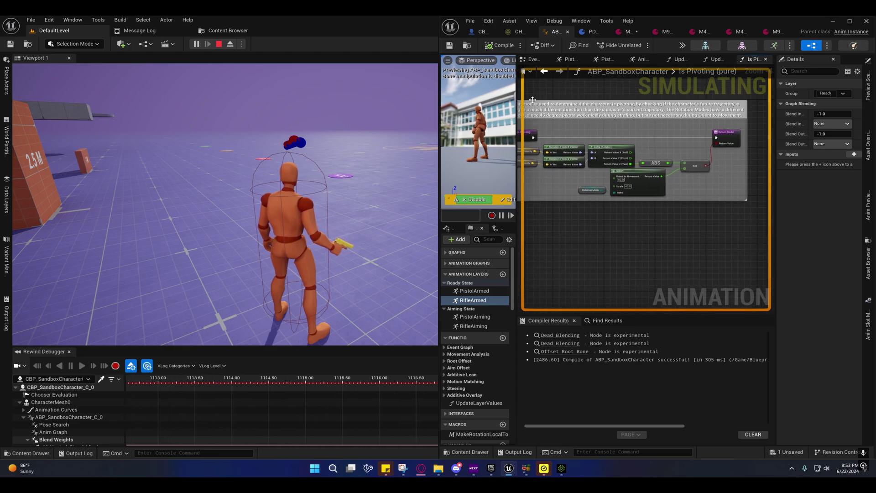
click(545, 72)
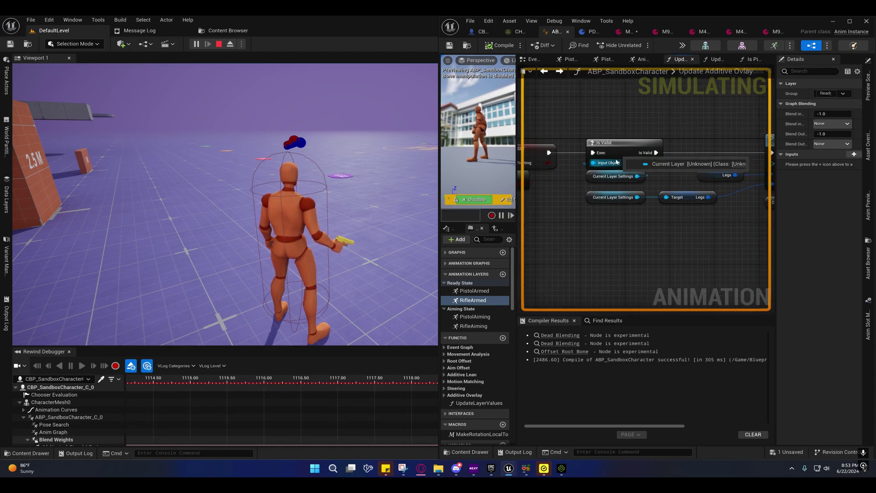
Examine the Is Valid check on Current Layer Settings and the Update Layer Values calls for the legs, torso, head and left arm
right_drag(616, 162, 547, 111)
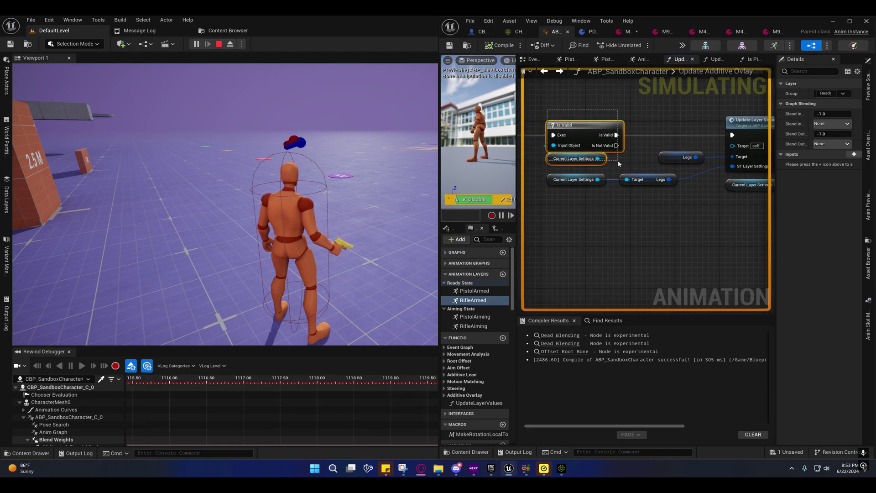
drag(619, 164, 619, 165)
right_drag(655, 134, 590, 126)
right_drag(721, 208, 570, 221)
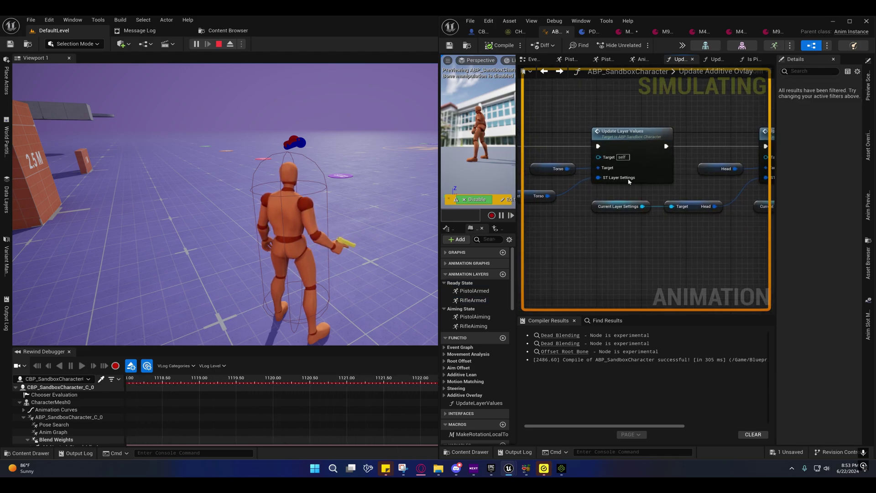
right_drag(820, 166, 640, 163)
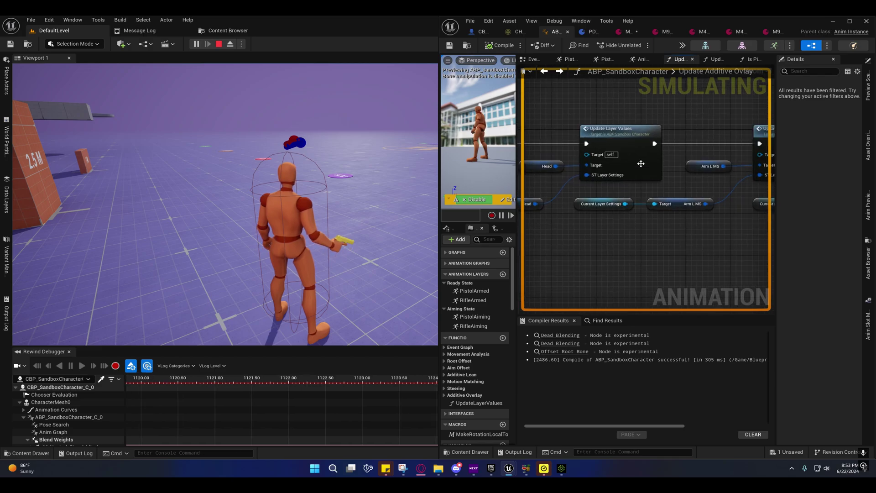
right_drag(577, 236, 771, 244)
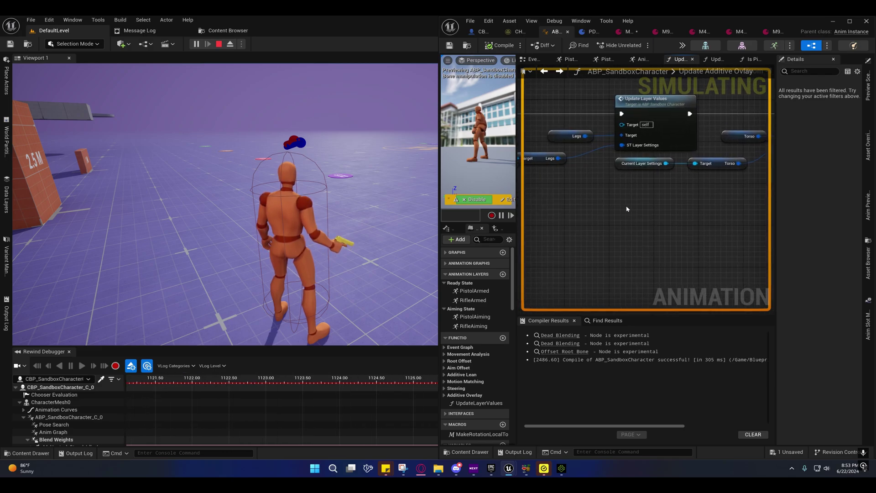
right_drag(630, 103, 719, 135)
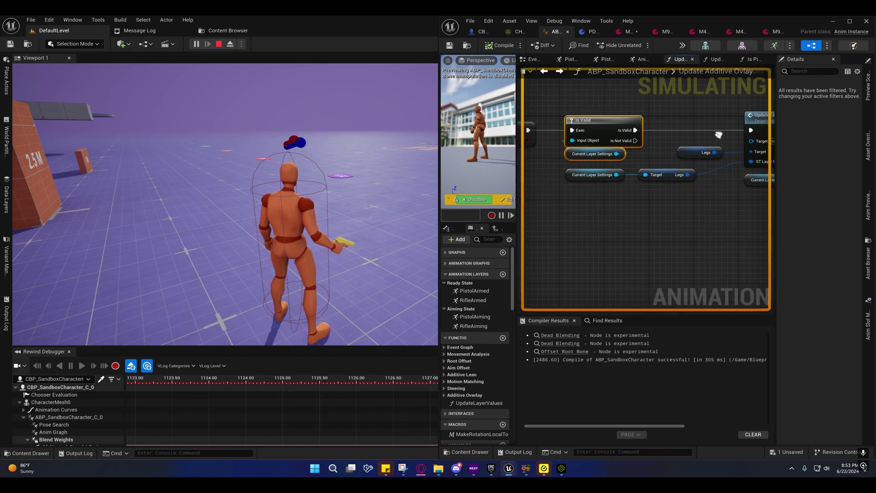
Open the AnimGraph and examine the per-body-part overlay space blends and their chain of layered bone blends
click(646, 60)
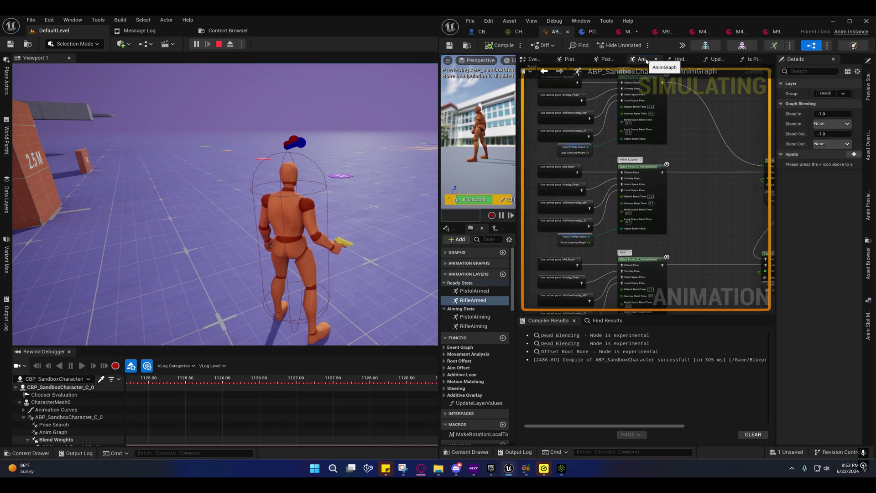
right_drag(687, 171, 566, 144)
scroll(647, 173, down, 3)
scroll(632, 186, up, 3)
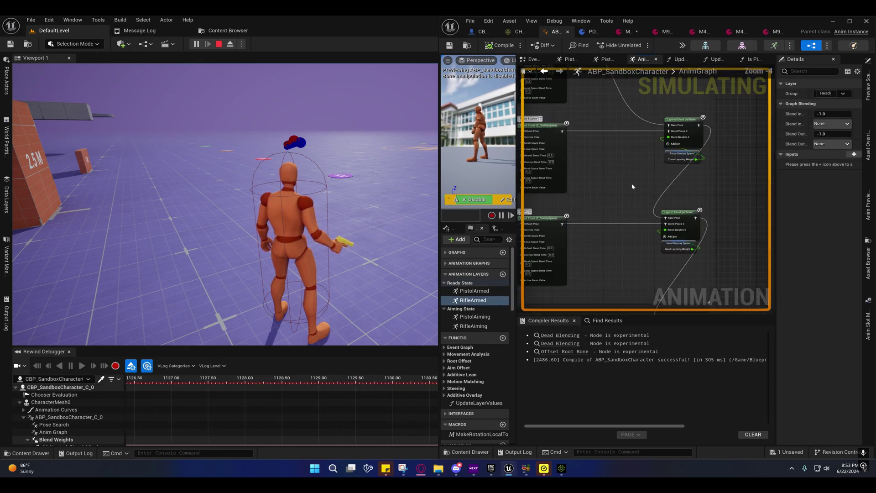
right_drag(602, 201, 767, 192)
scroll(644, 201, down, 4)
right_drag(731, 237, 566, 196)
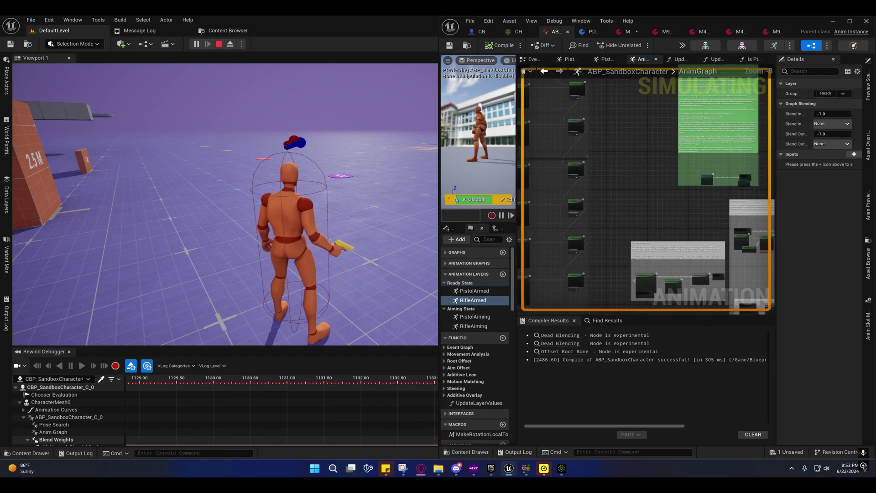
Examine the Left/Right AimOffset section of the AnimGraph and its Dead Blending and mesh space additive nodes
right_drag(674, 254, 557, 155)
scroll(598, 179, up, 4)
right_drag(693, 185, 612, 203)
scroll(612, 204, up, 3)
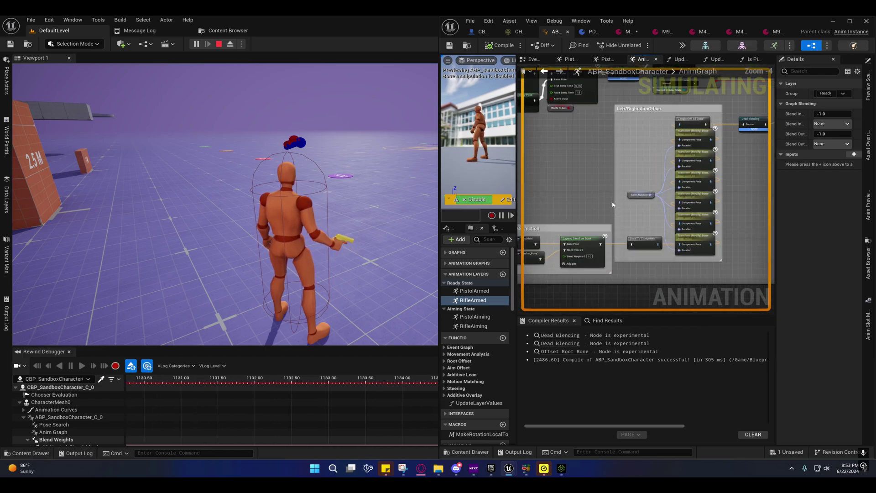
right_drag(738, 137, 619, 267)
scroll(601, 231, down, 3)
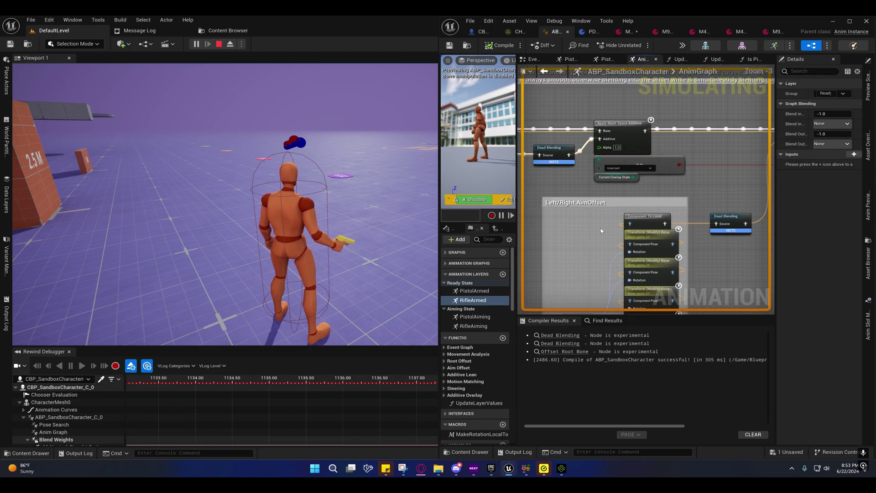
Review the AnimGraph's layered blends, Overlay State and Motion Matching Dynamic Additive sections, and the main pose chain
right_drag(601, 232, 766, 283)
right_drag(659, 233, 756, 261)
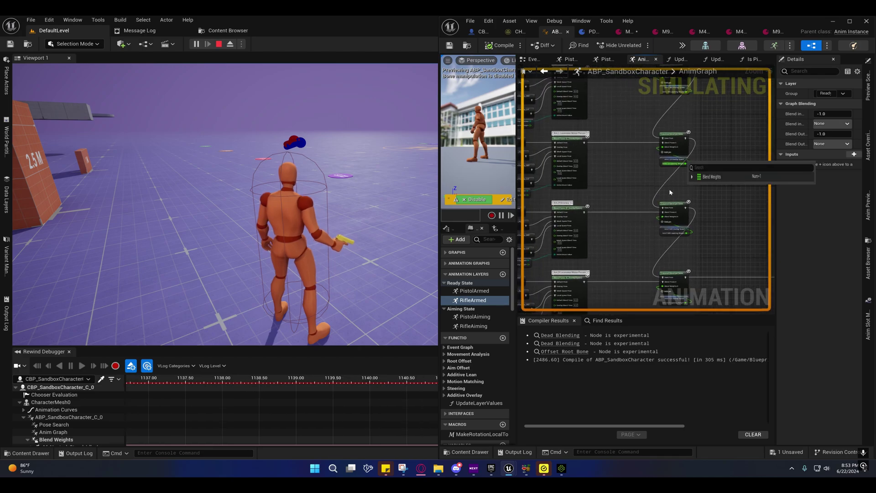
right_drag(723, 221, 591, 105)
right_drag(665, 183, 862, 214)
right_drag(636, 145, 631, 145)
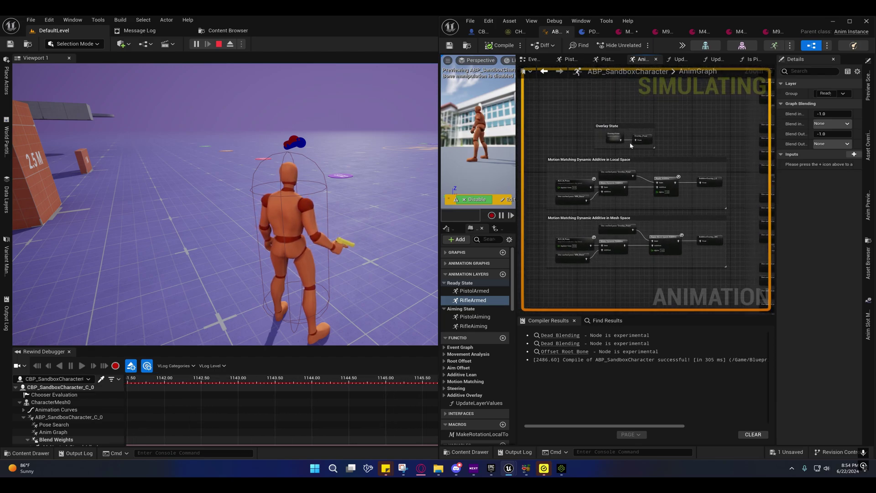
right_drag(708, 158, 188, 129)
right_drag(529, 183, 852, 220)
right_drag(691, 151, 636, 129)
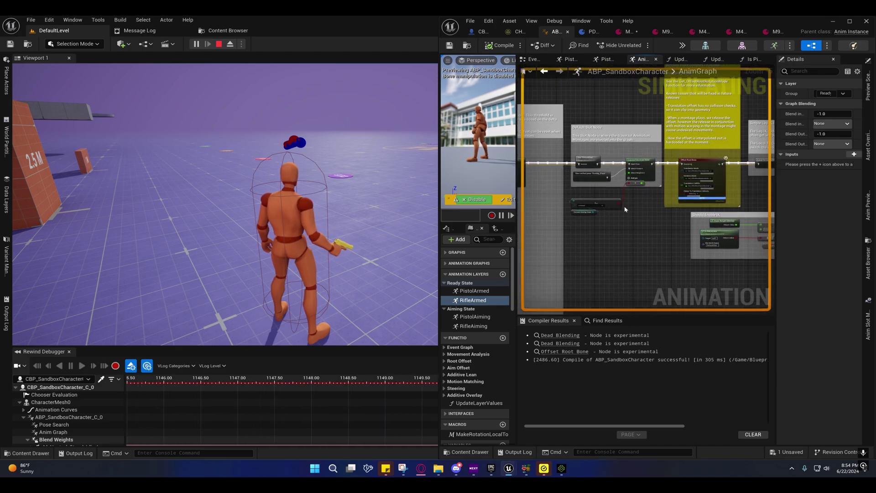